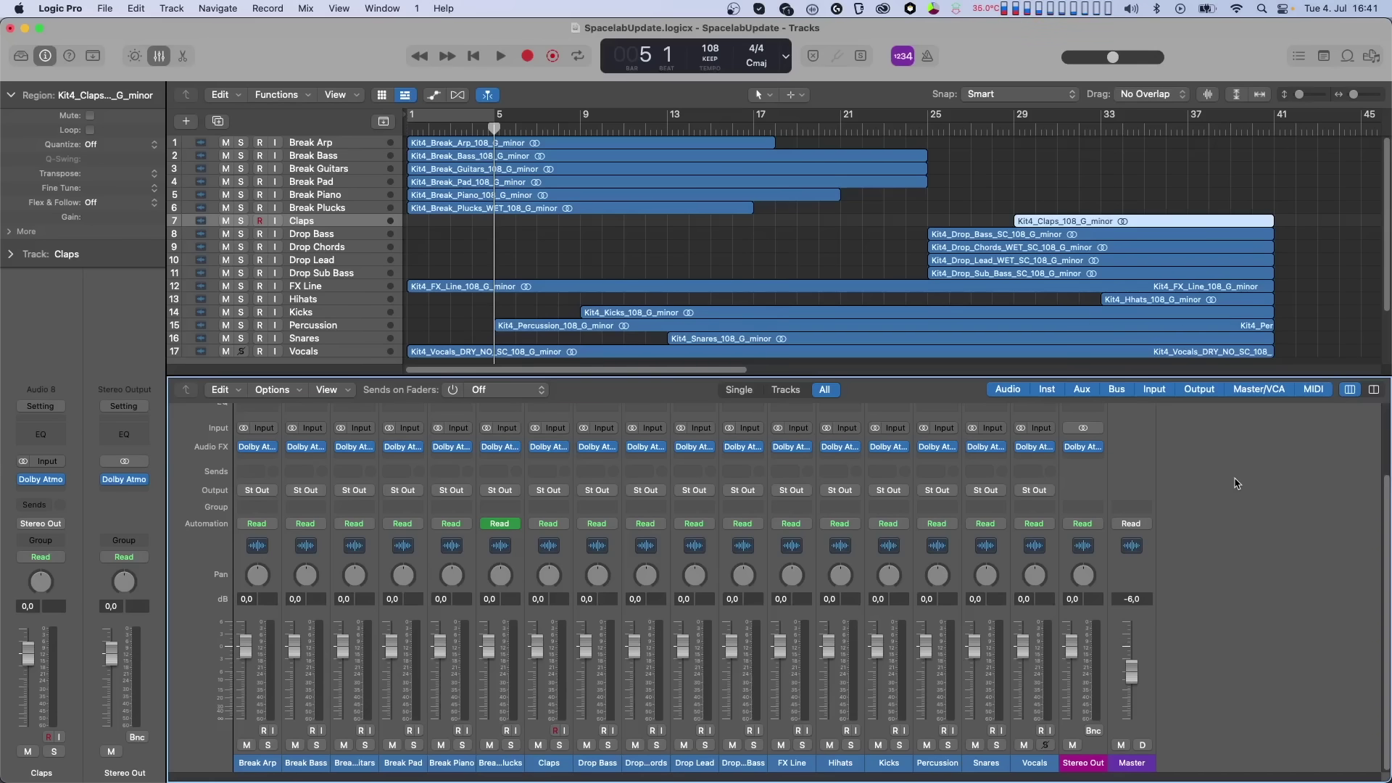
- Create a new auxiliary channel strip in the Mixer with its input set to Bus 1
left_click(285, 391)
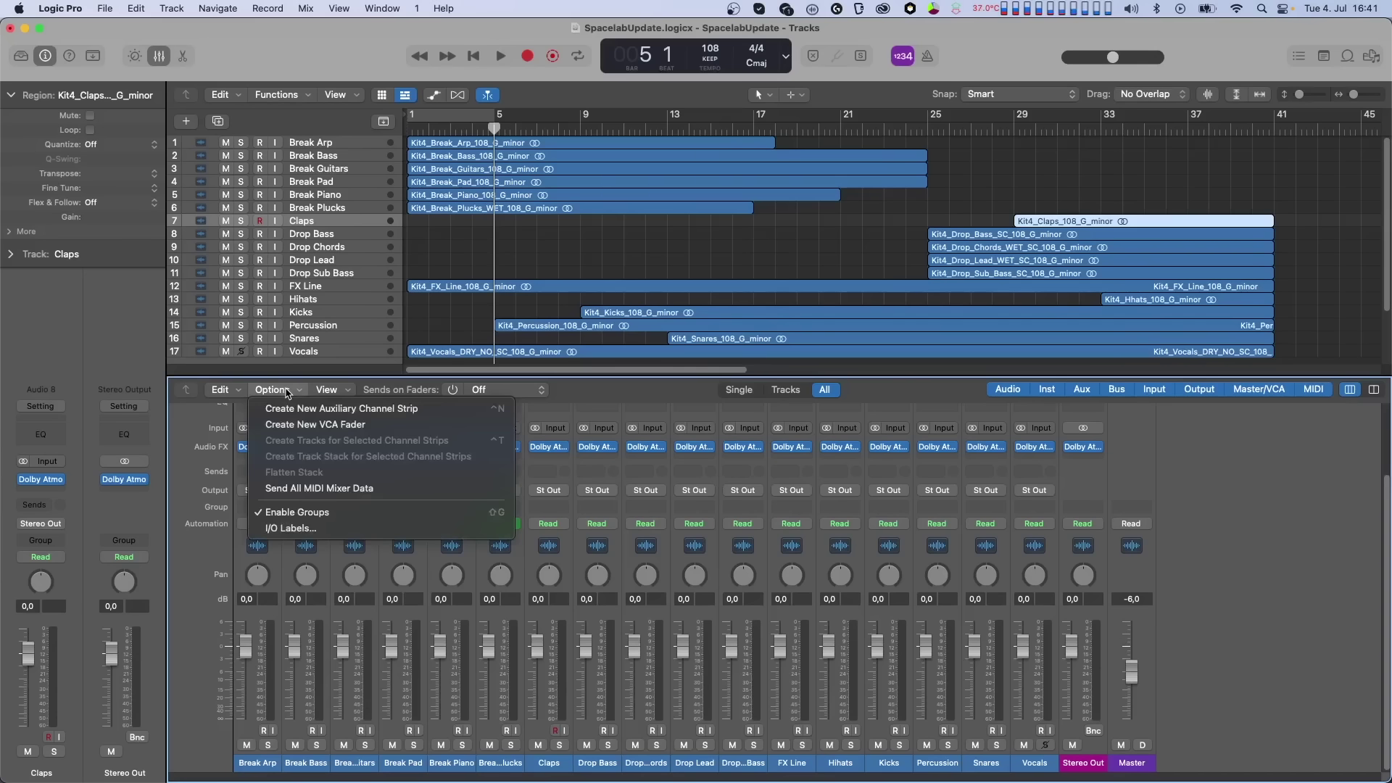
left_click(291, 408)
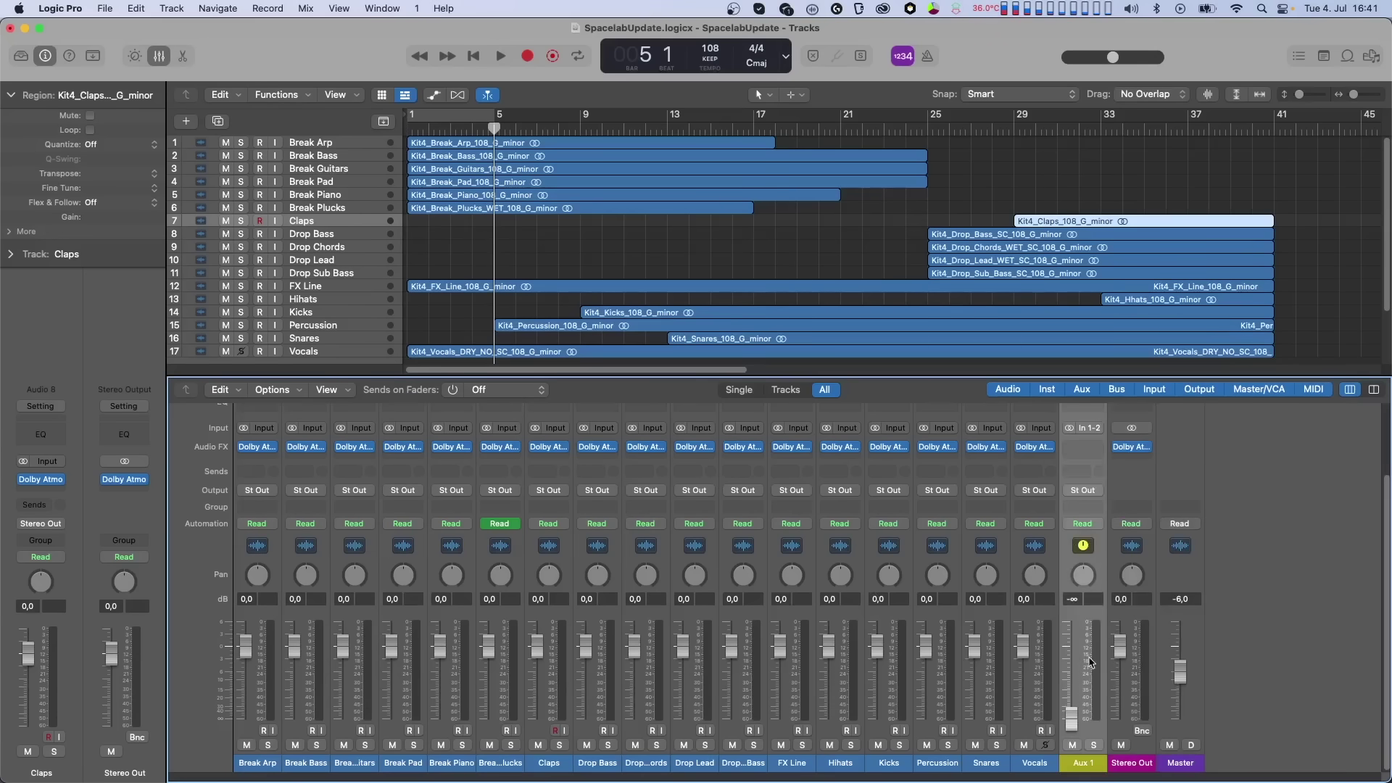
left_click(1072, 648, "alt")
left_click(1095, 429)
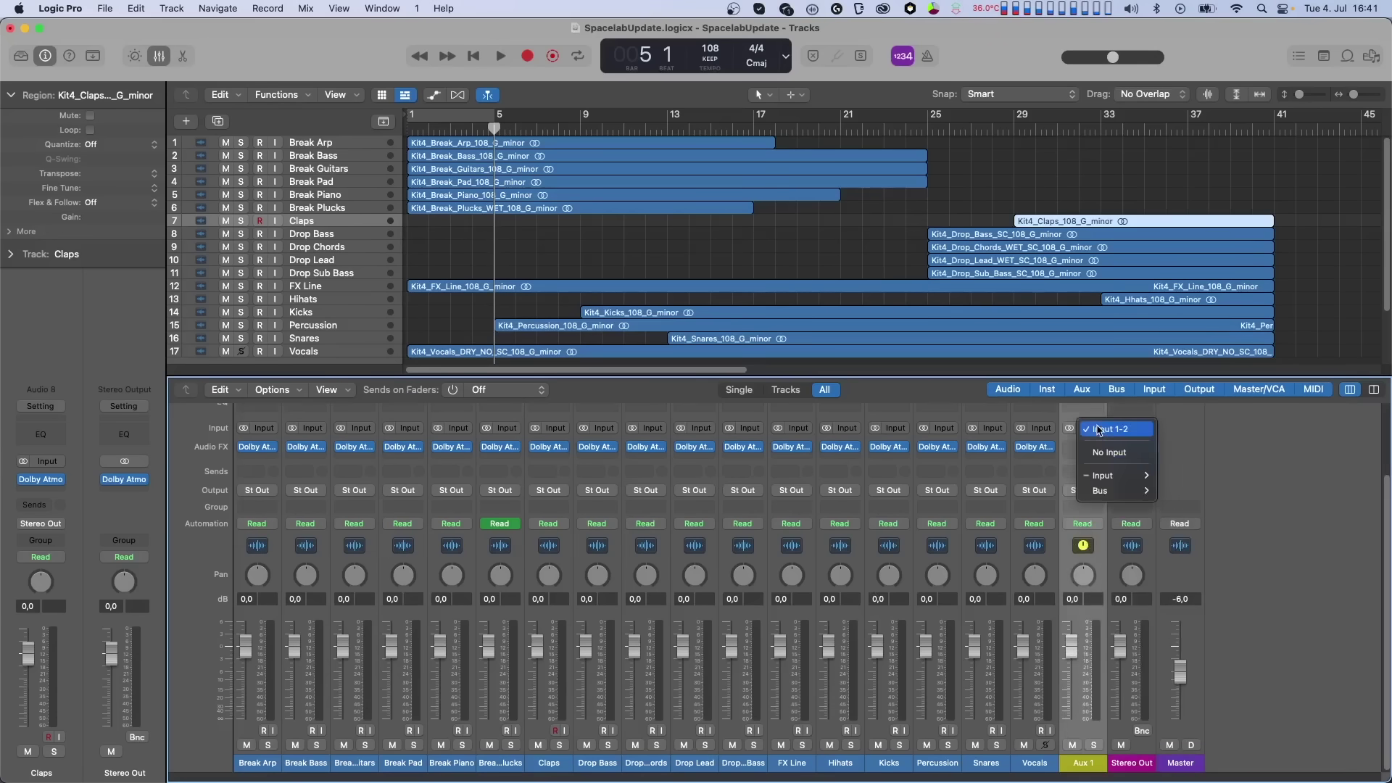
mouse_move(1117, 491)
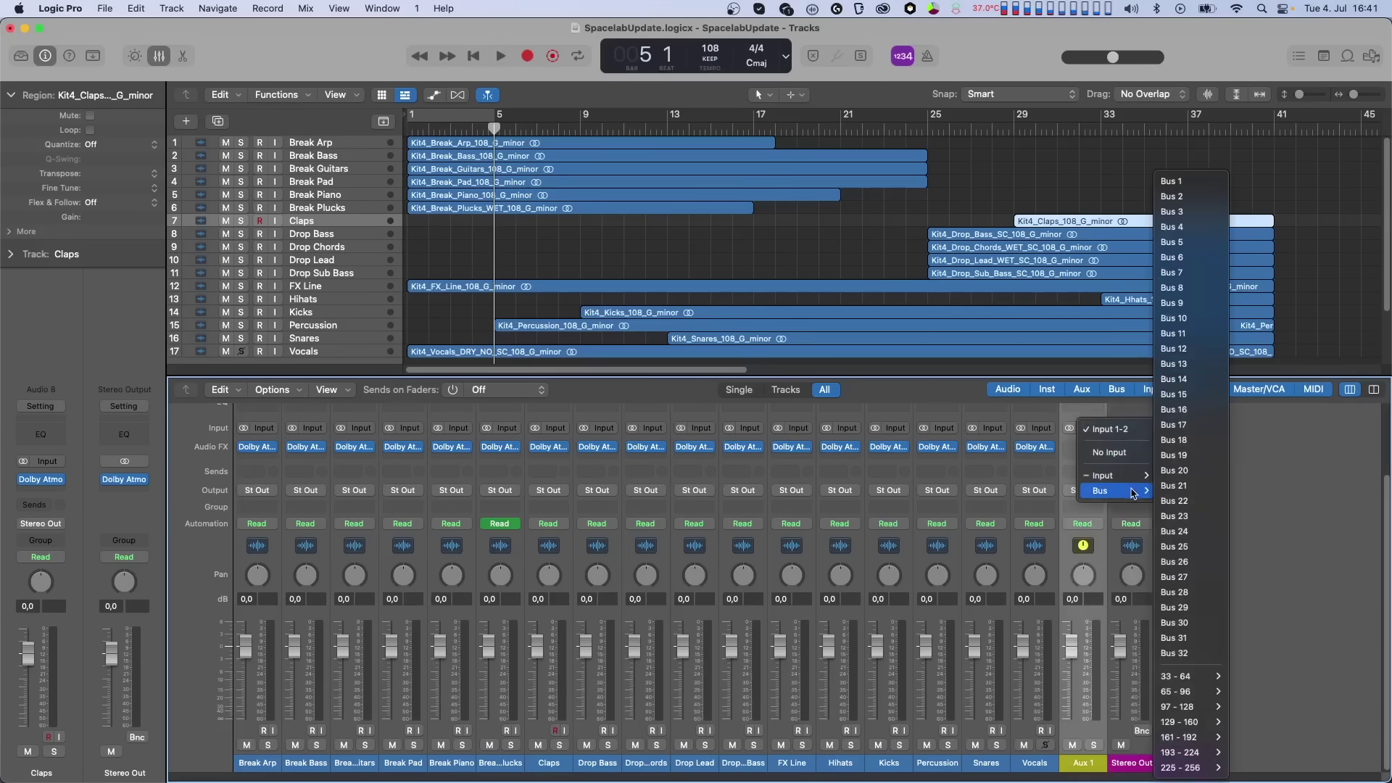
left_click(1205, 187)
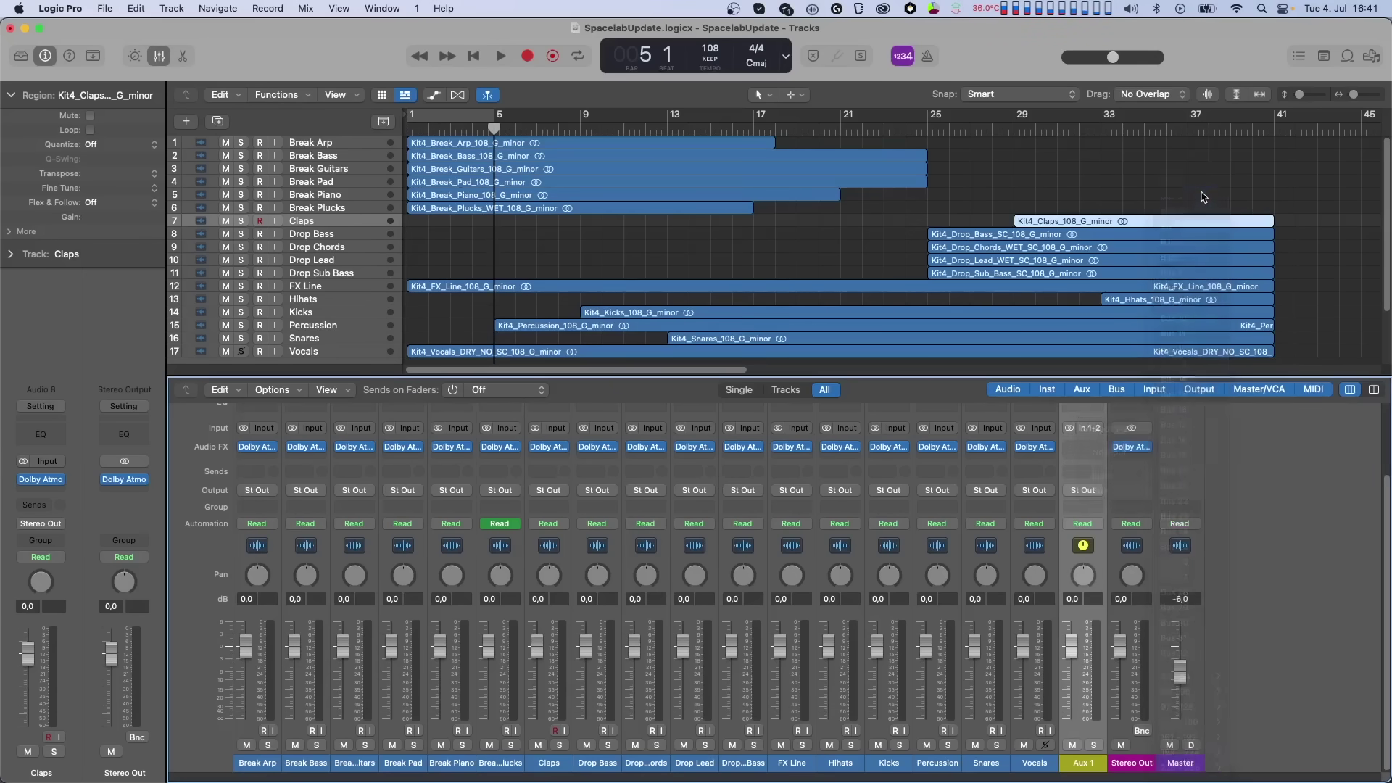
- Insert Spacelab Interstellar on the aux channel, view its Reverb settings, then close it
left_click(1085, 447)
left_click(1115, 520)
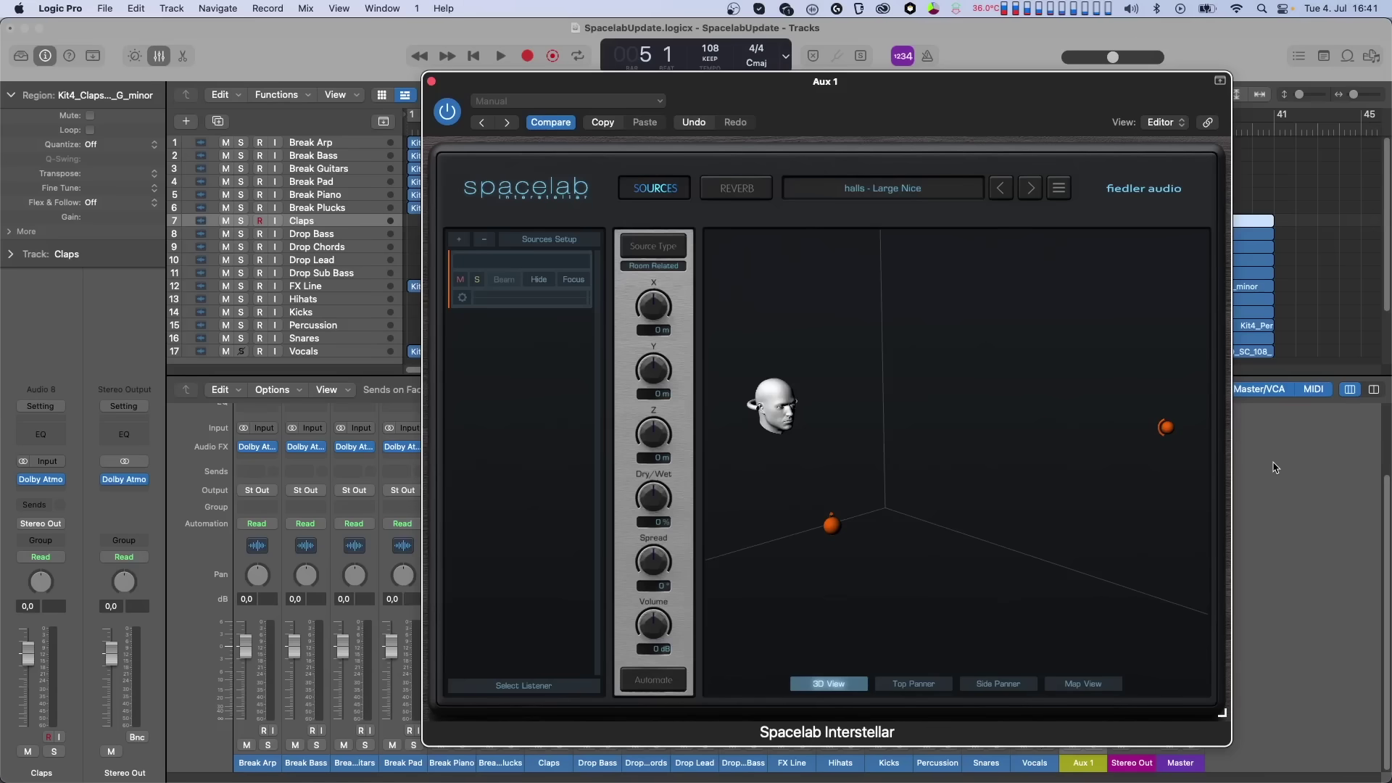
left_click(729, 191)
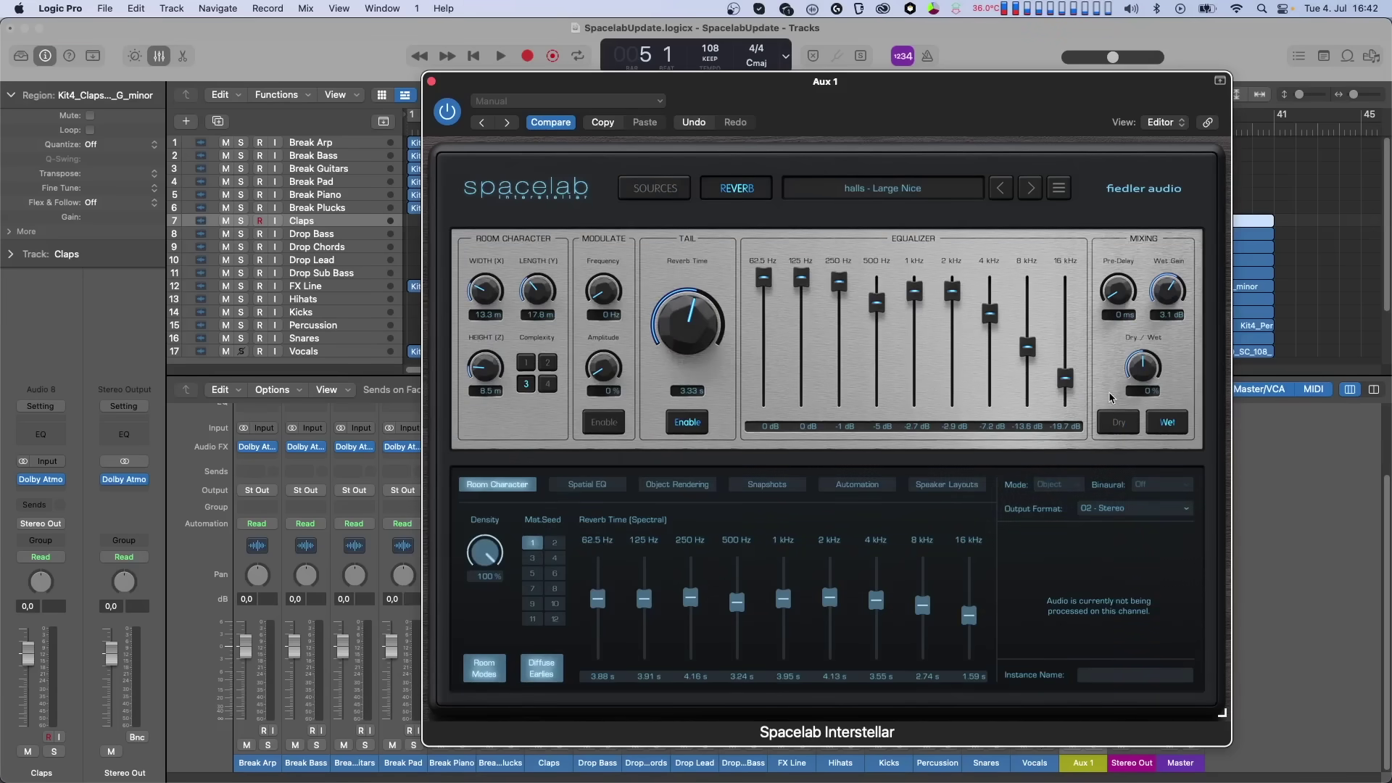
left_click(431, 80)
- In the Stereo Out Dolby Atmos Composer, set the Spacelab connection's format to 16 - 9.1.6 (Dolby Atmos)
left_click(1131, 447)
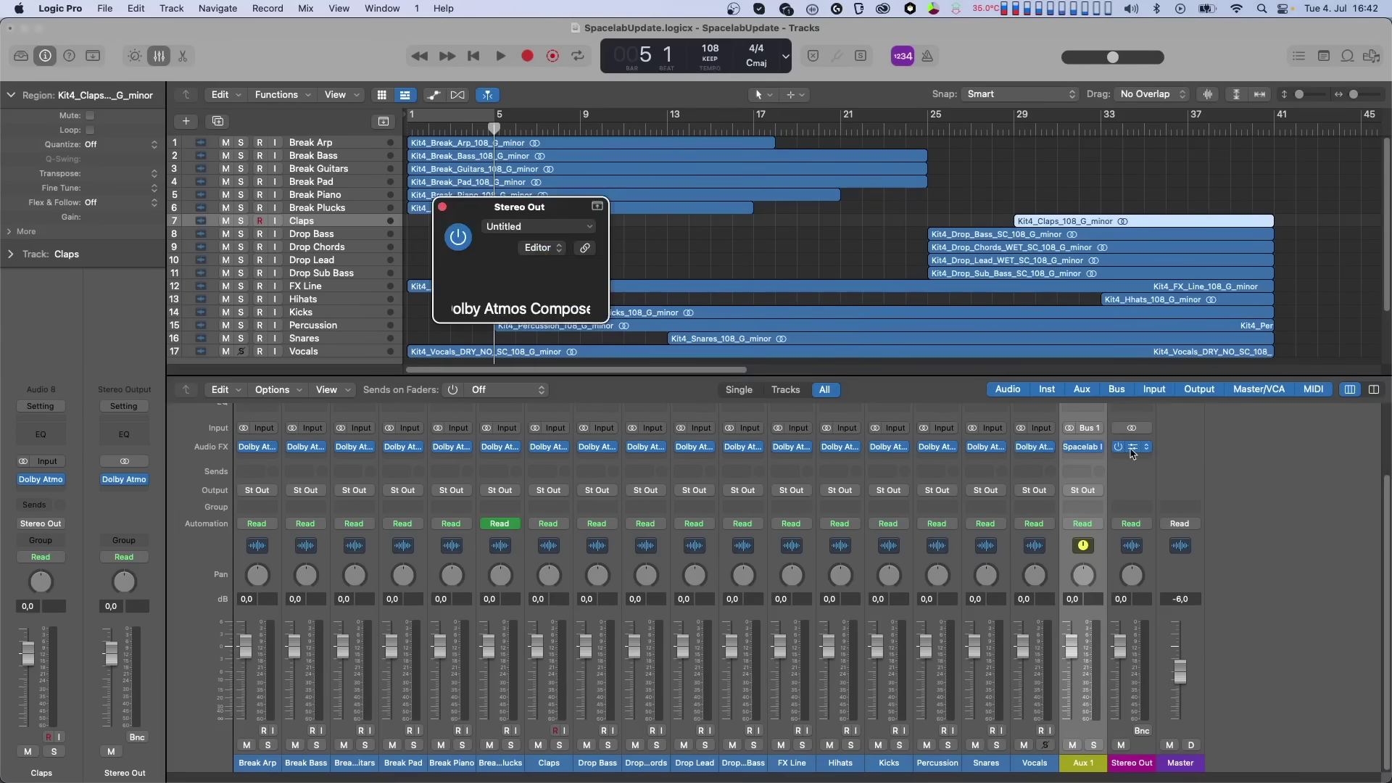
left_click_drag(980, 209, 963, 119)
scroll(507, 435, "down", 5)
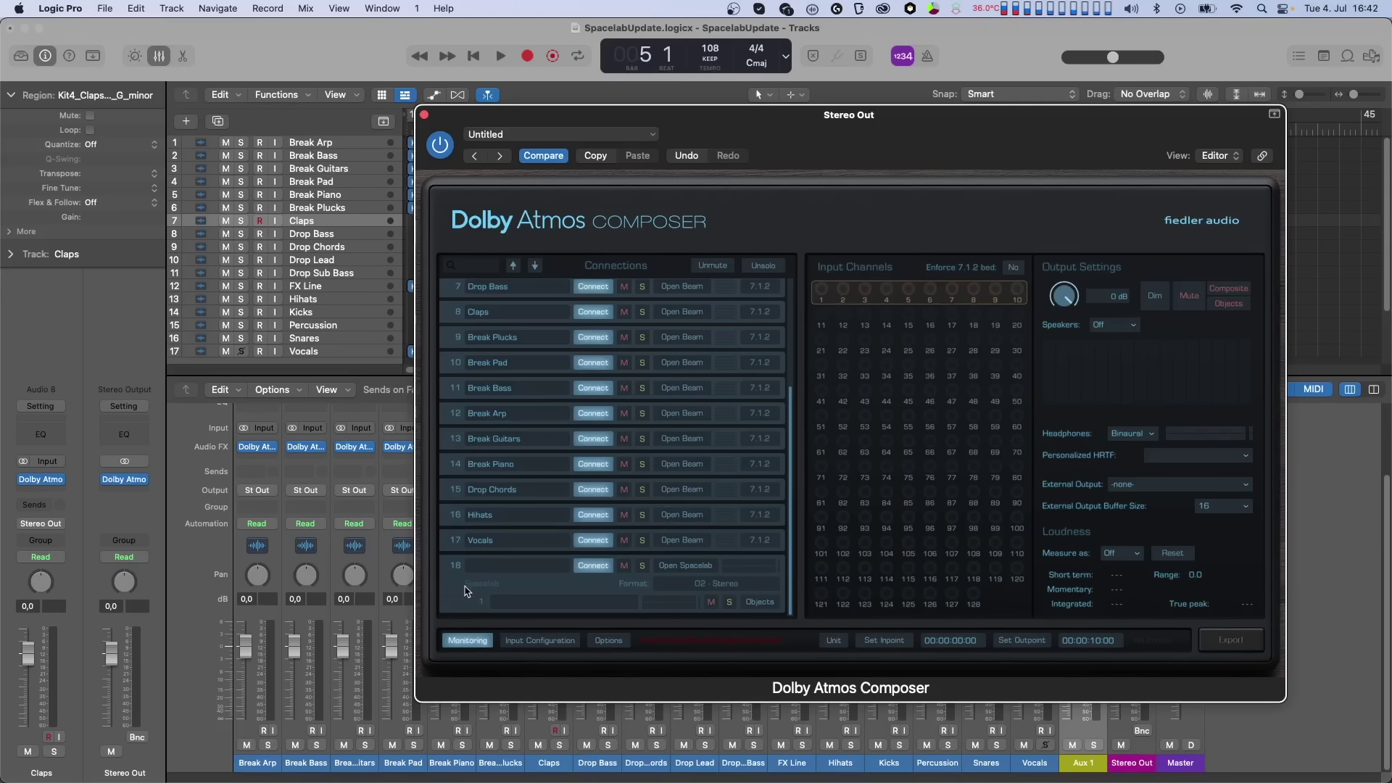
left_click(691, 583)
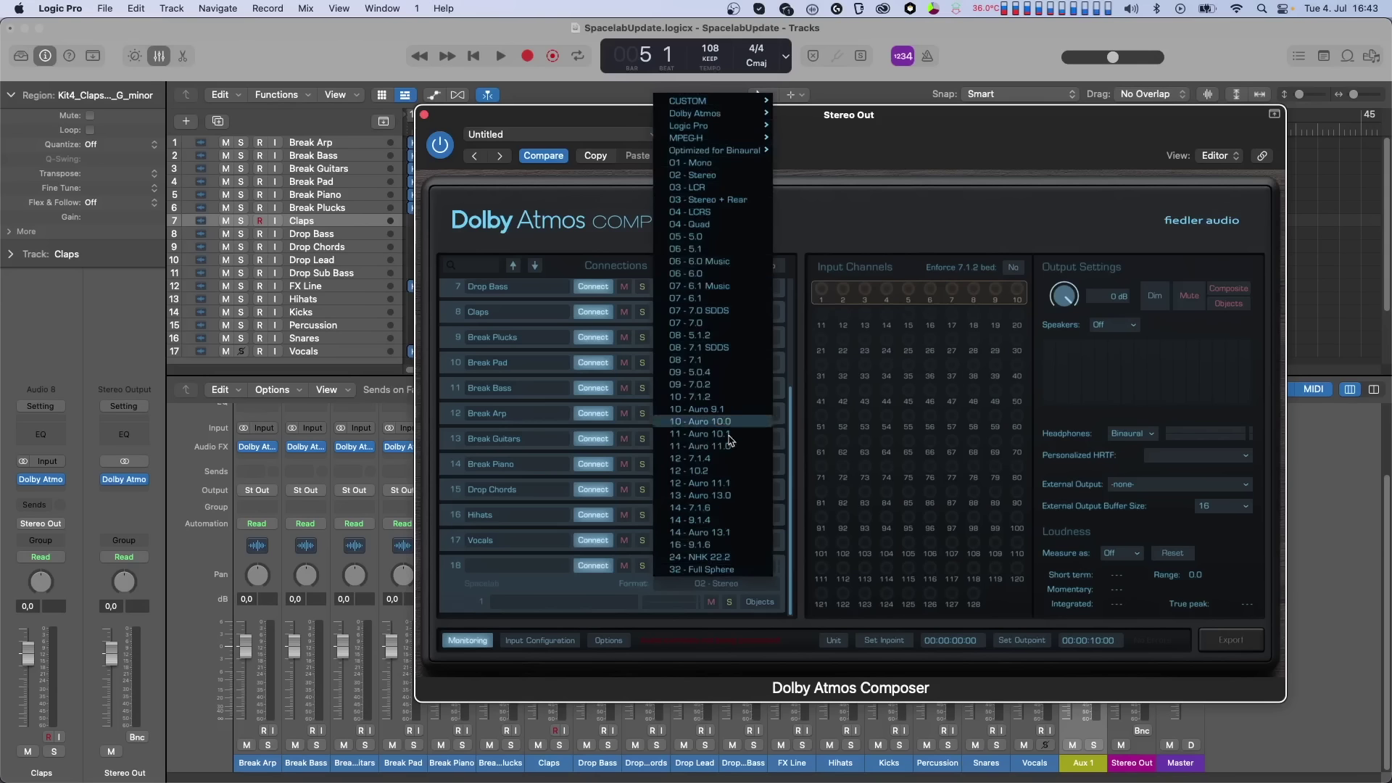
mouse_move(741, 113)
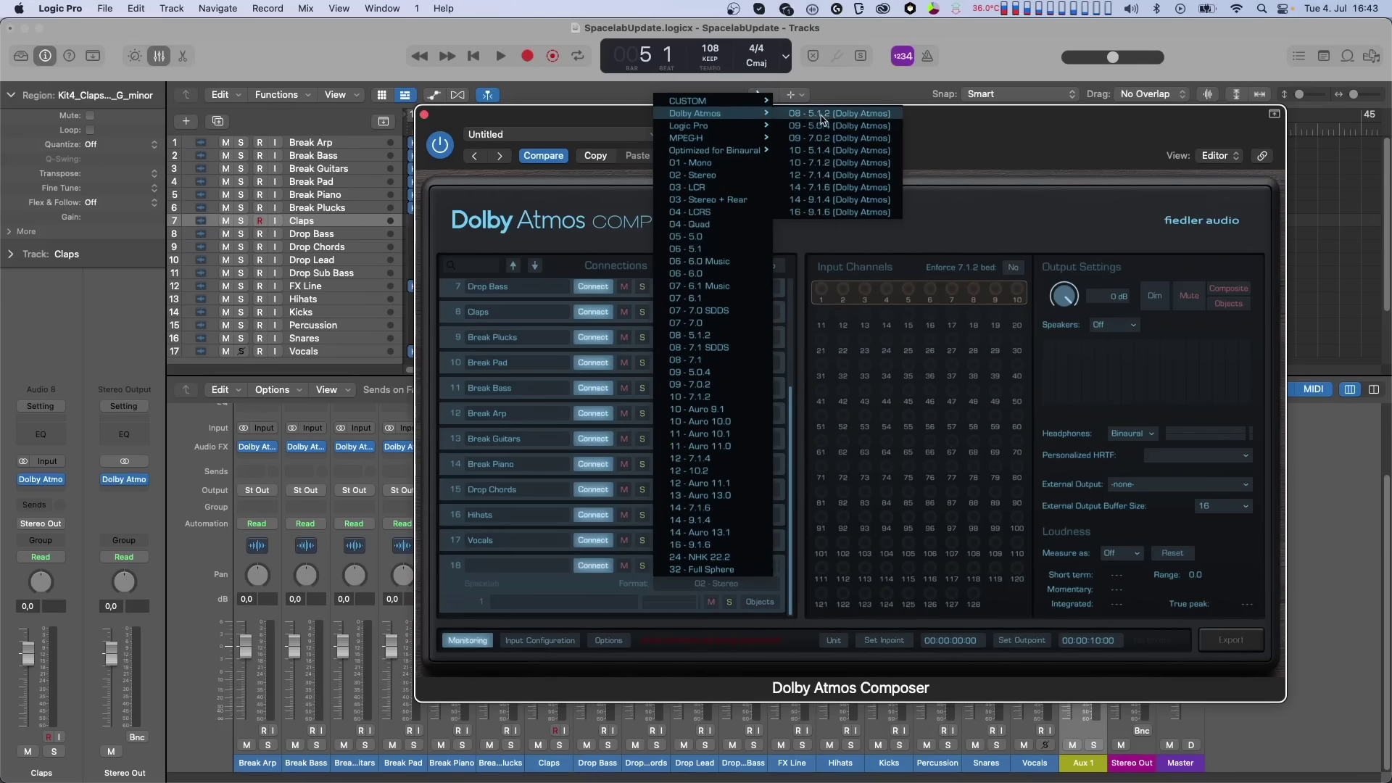
left_click(843, 212)
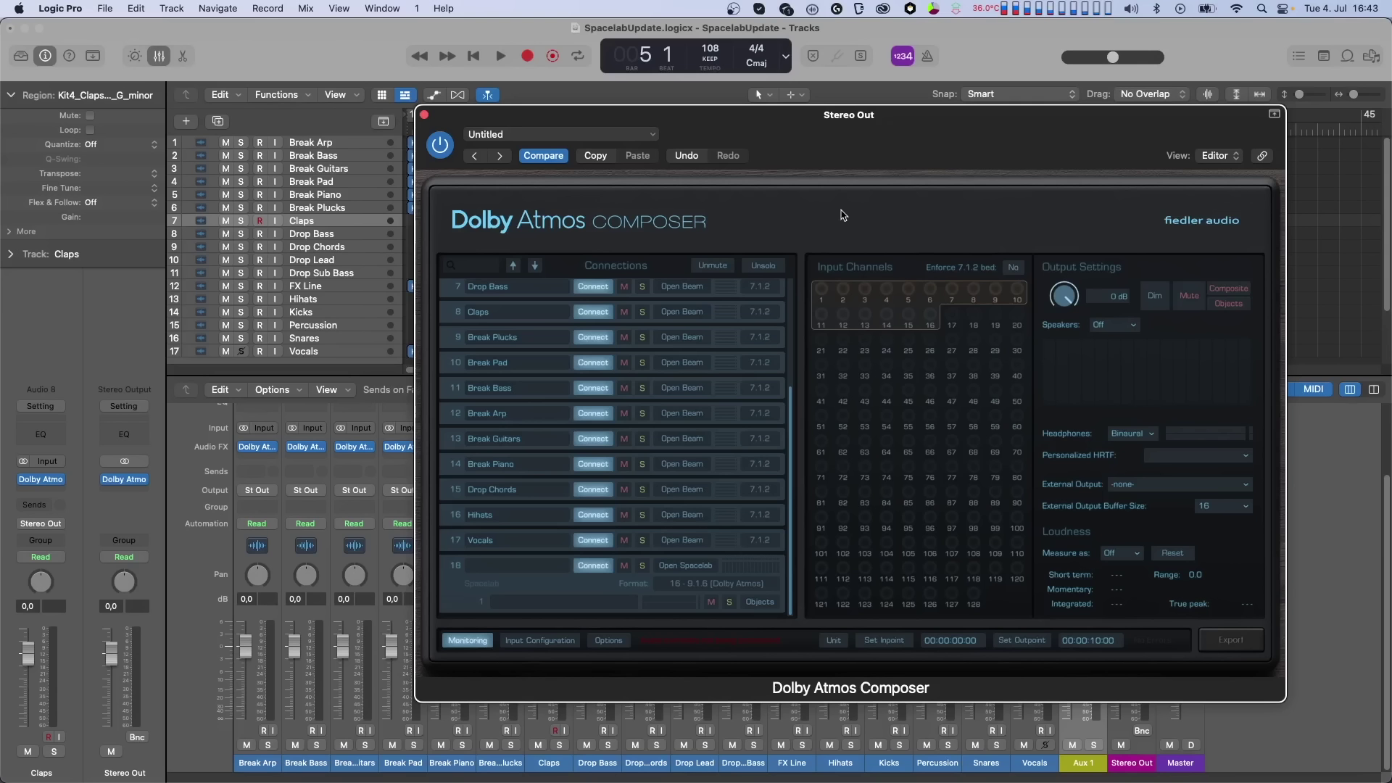
left_click(425, 116)
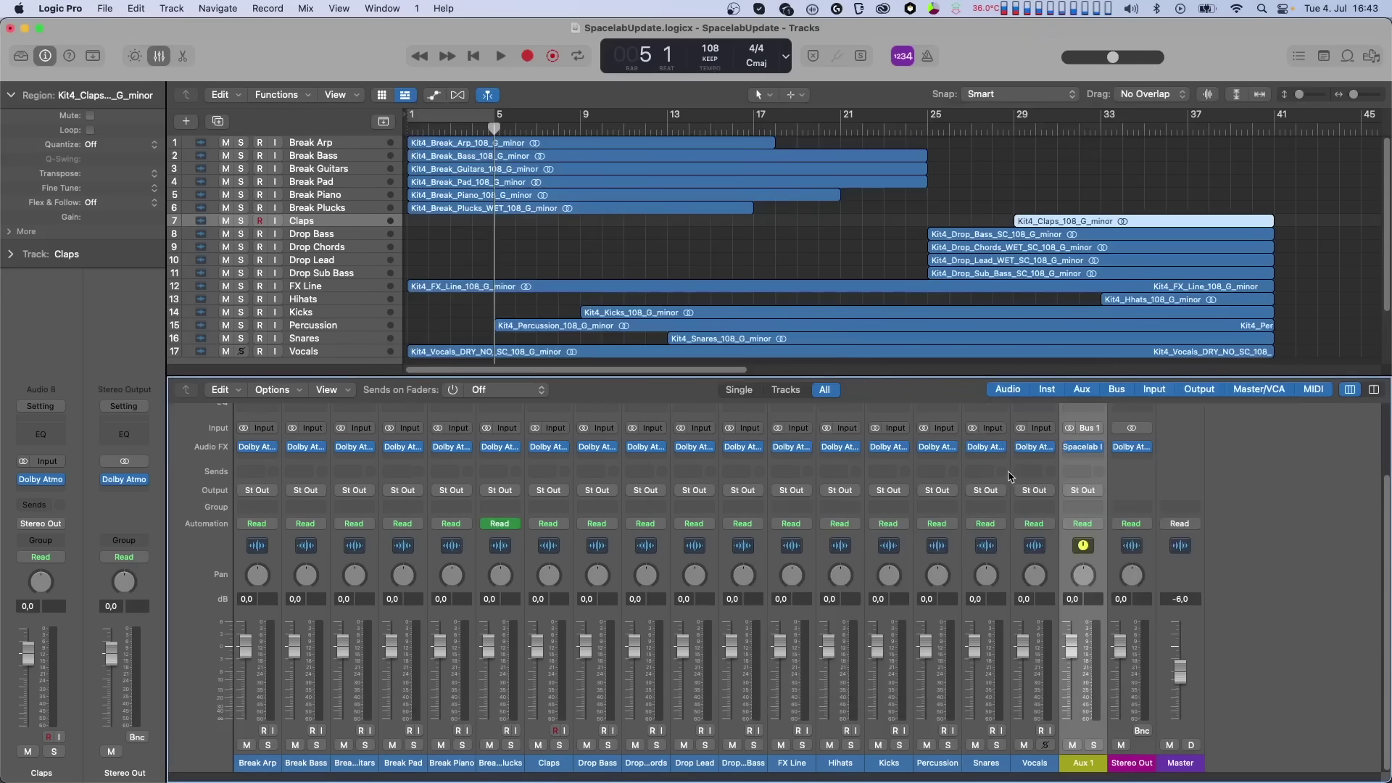
- Route a Vocals track send to Bus 1 feeding Aux 1
left_click(1034, 474)
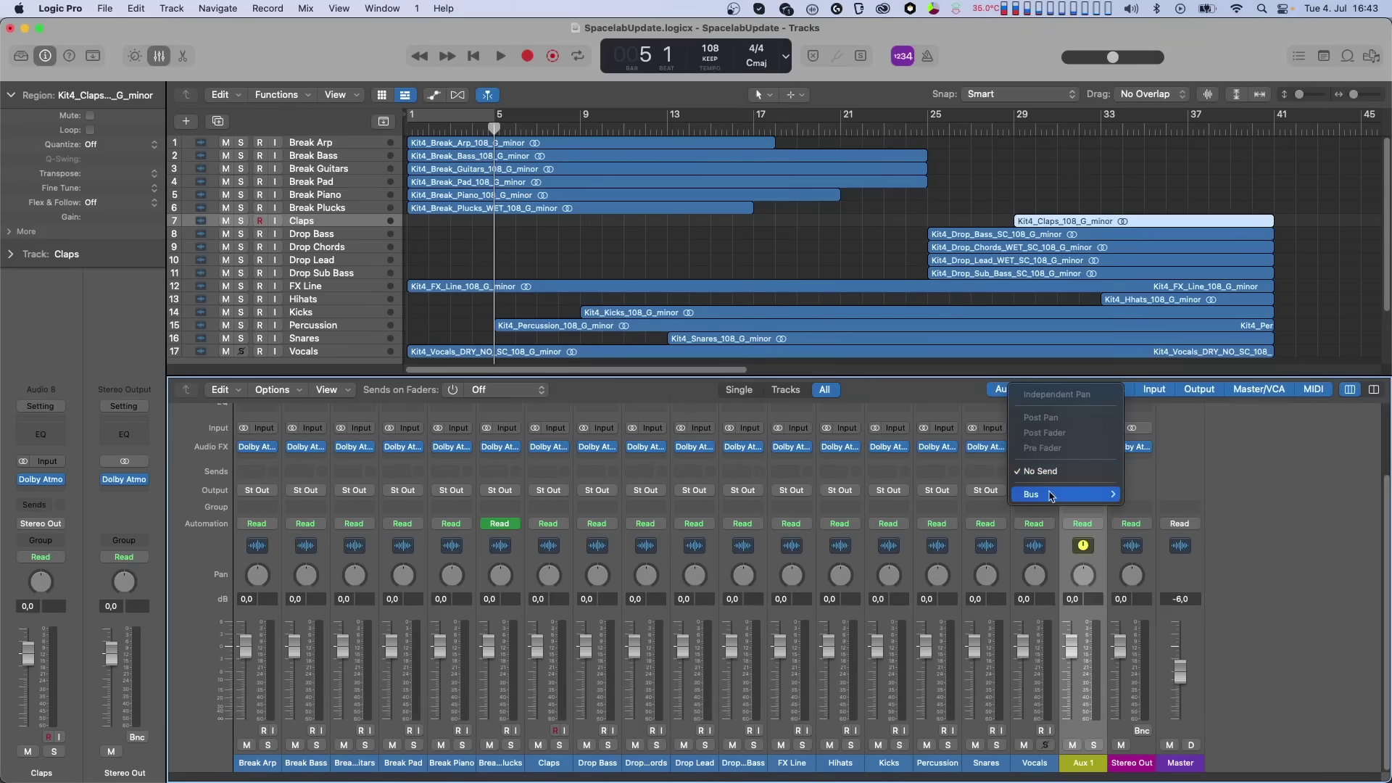
mouse_move(1073, 493)
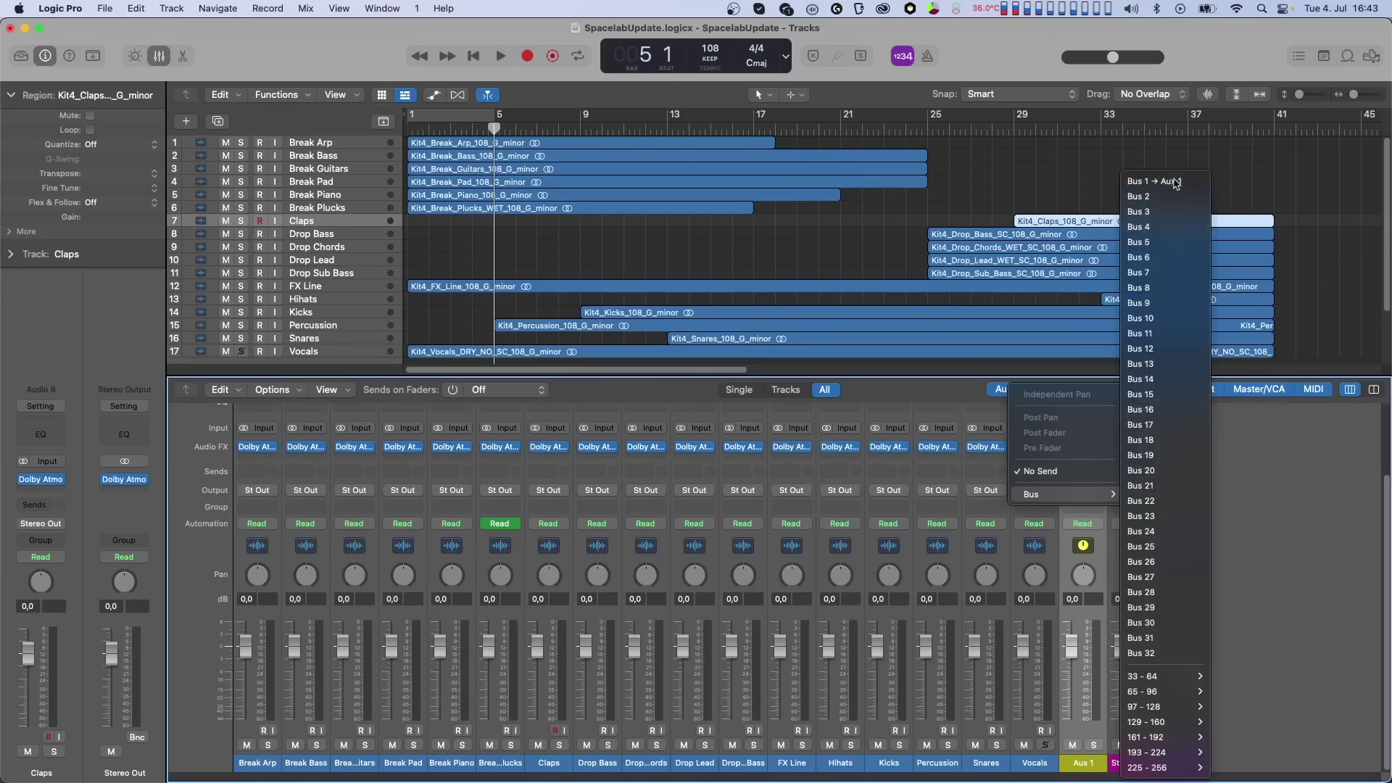
left_click(1142, 181)
- Play the session and raise the Vocals send level to about -7 dB, then stop
key("space")
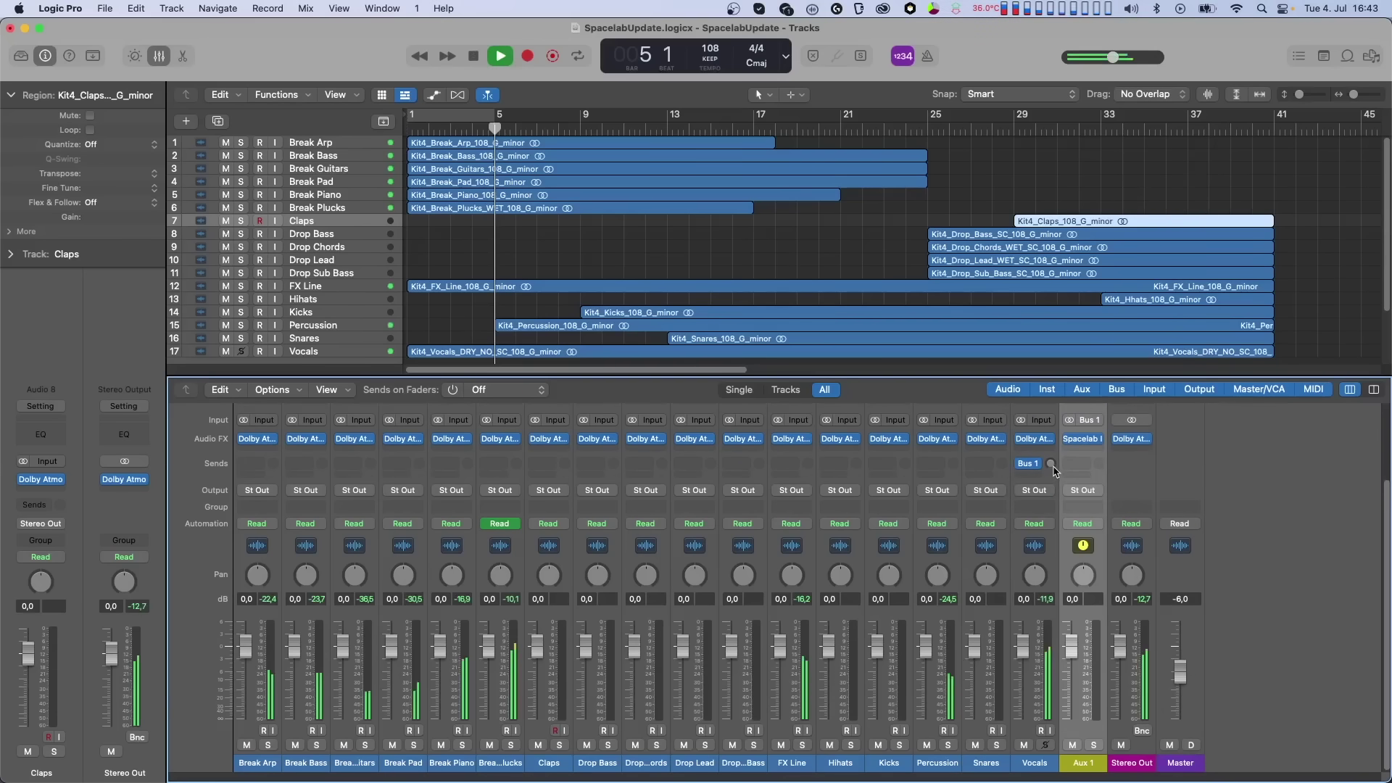
left_click_drag(1050, 463, 1051, 433)
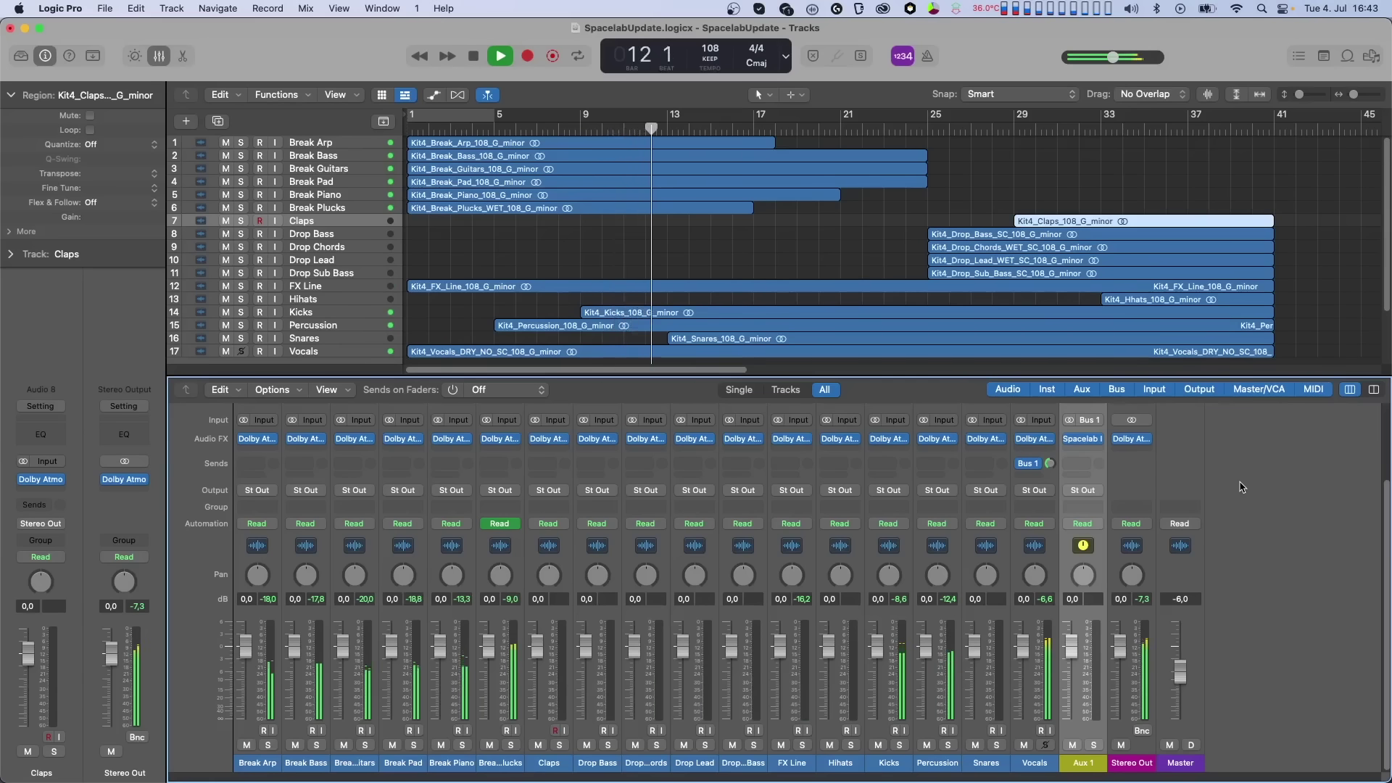
key("space")
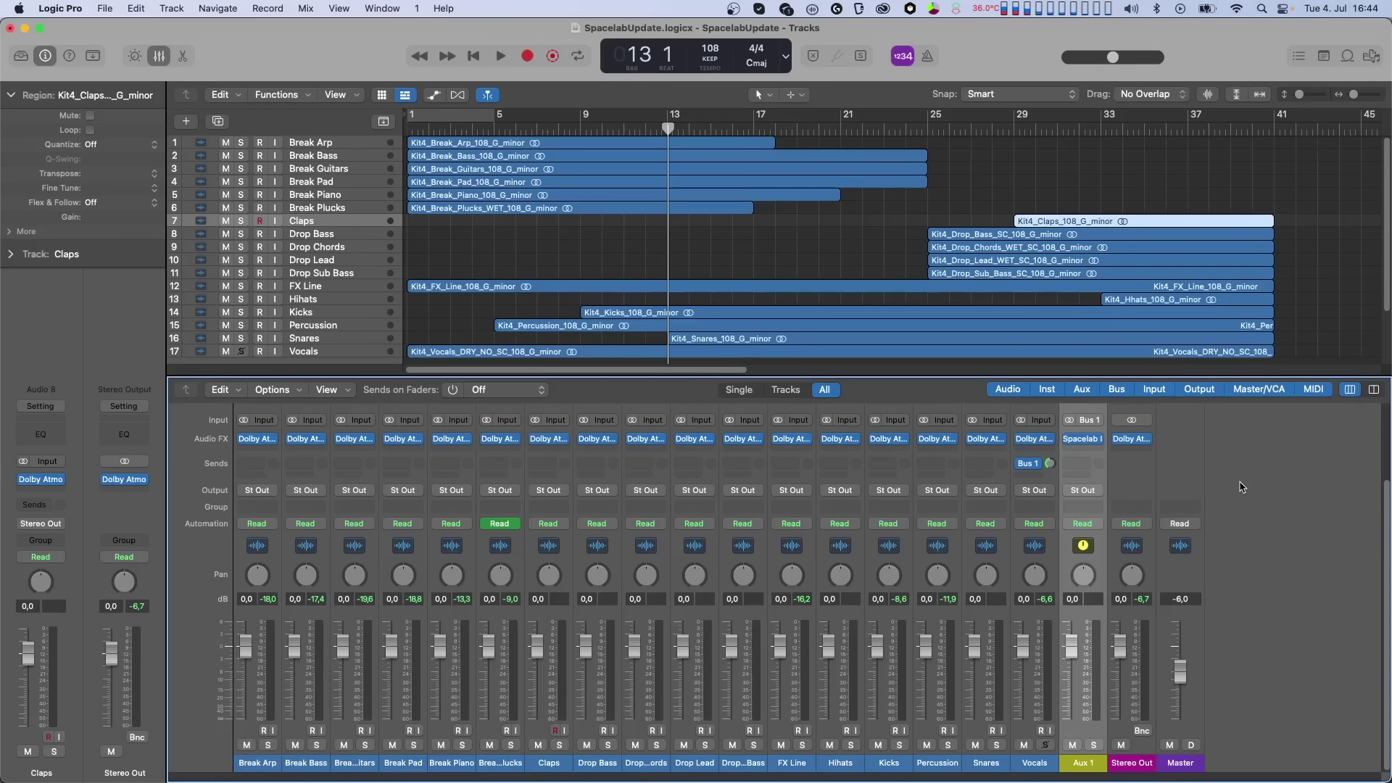
- Check the Reverb page of the Spacelab plug-in on Aux 1, then close it
left_click(1083, 438)
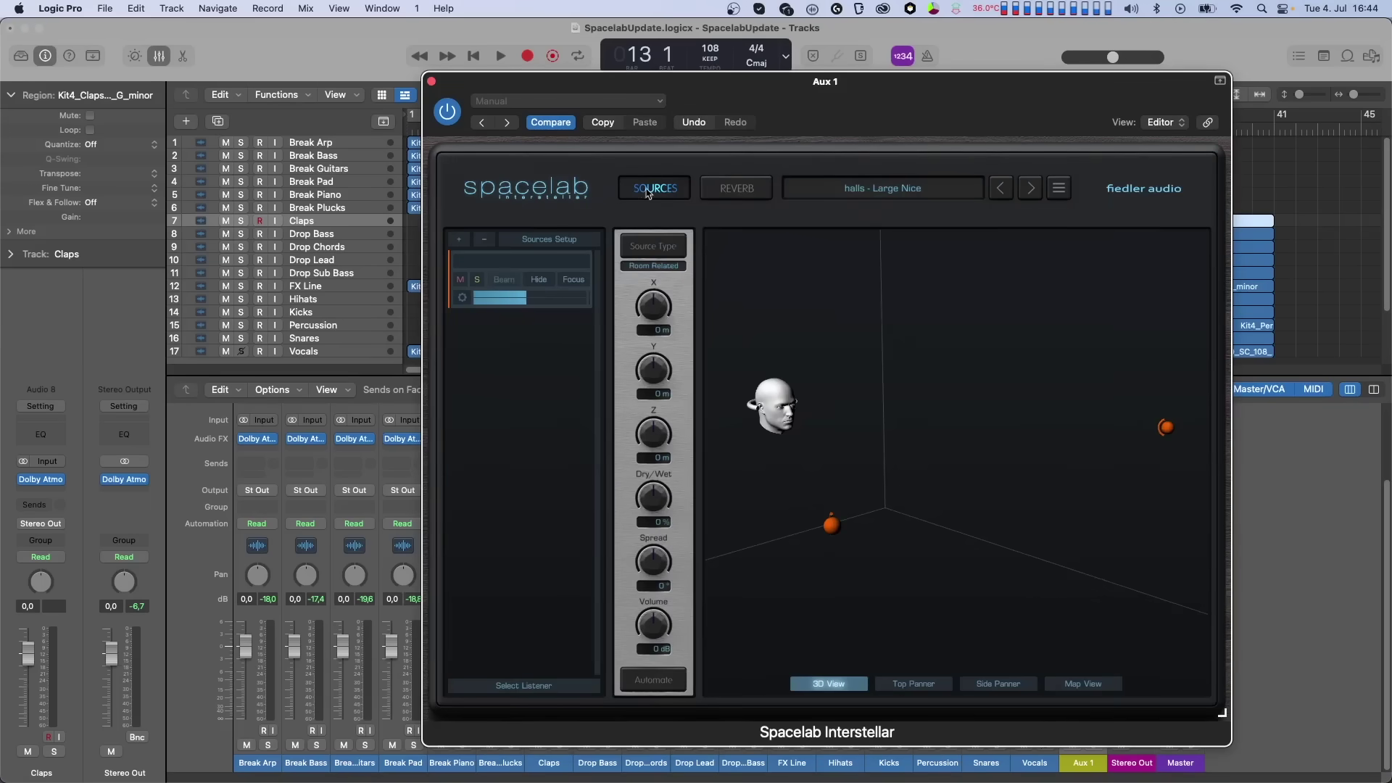
left_click(720, 189)
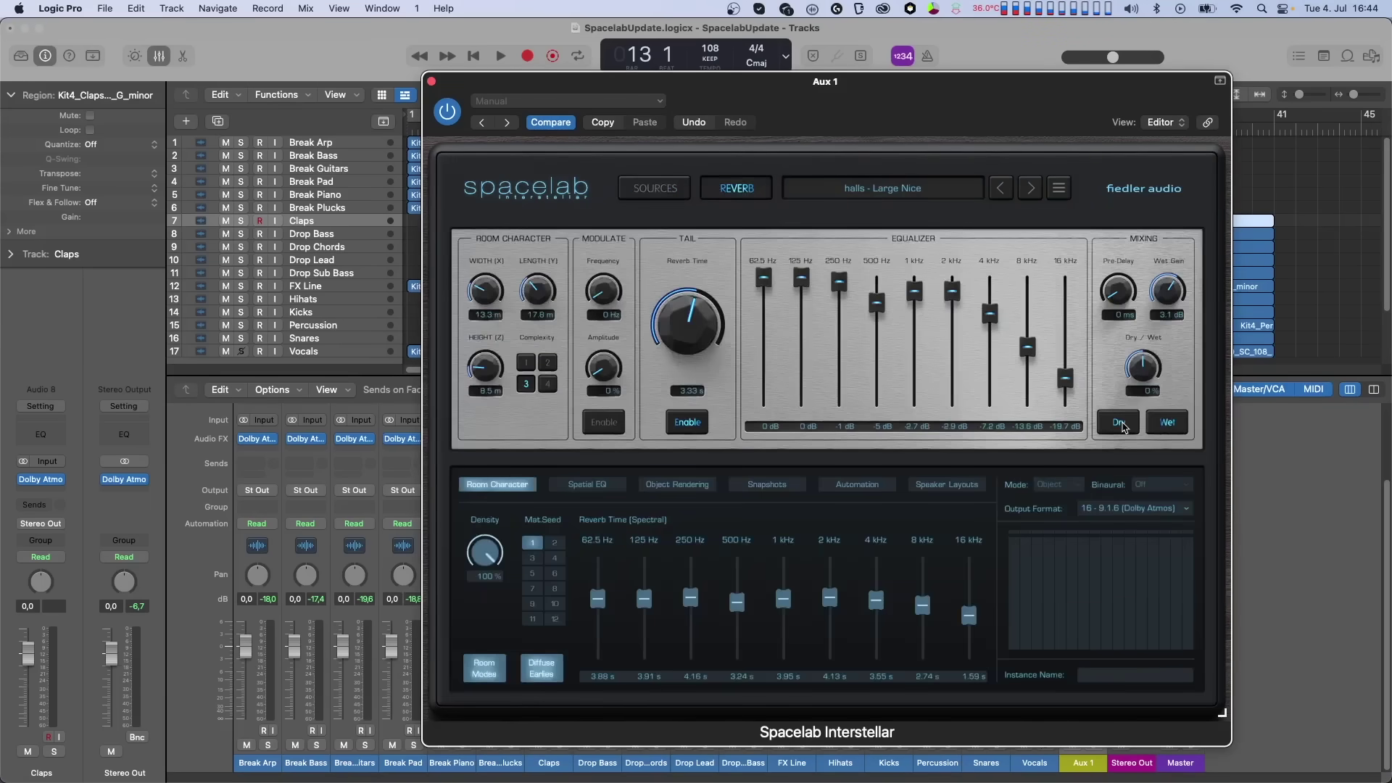
left_click(432, 82)
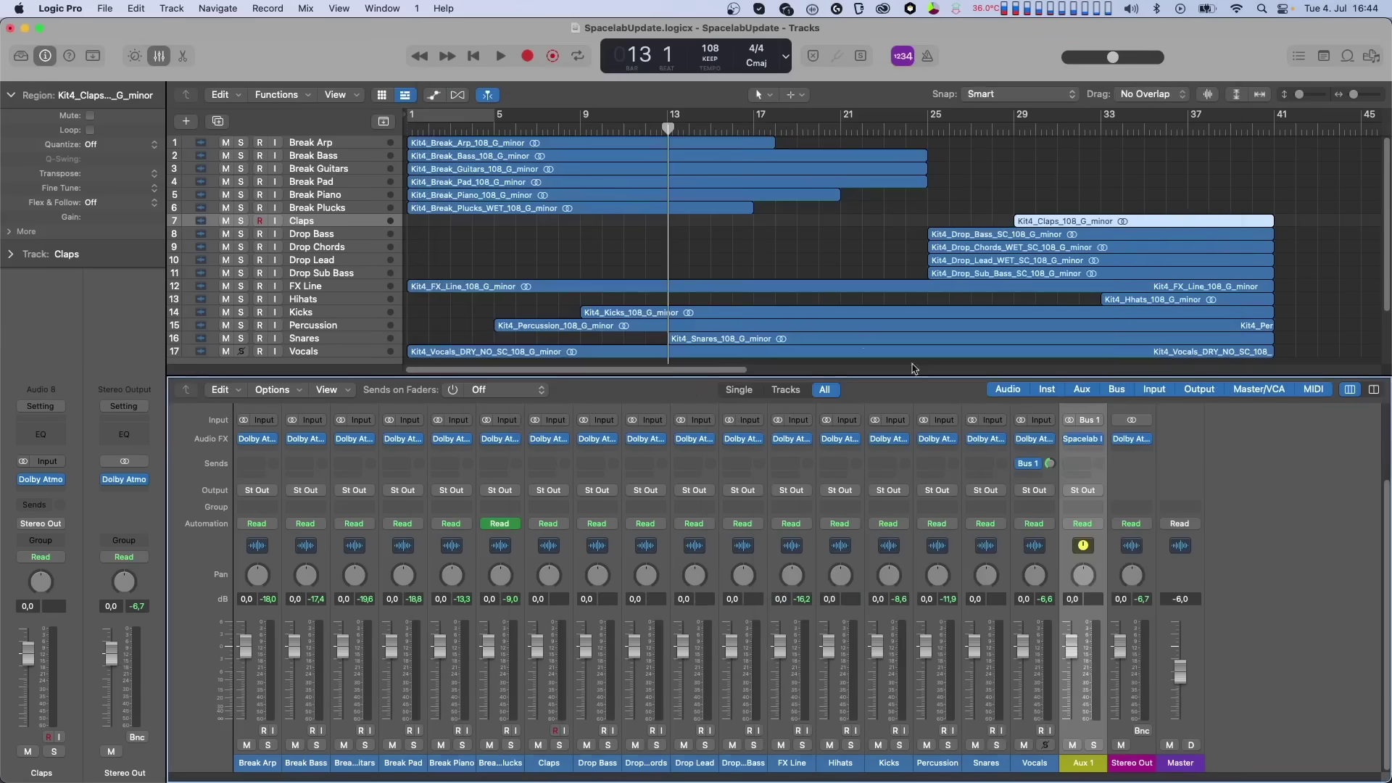
- Insert Spacelab Beam on the Vocals track's Audio FX slot and close its window
left_click(1051, 440)
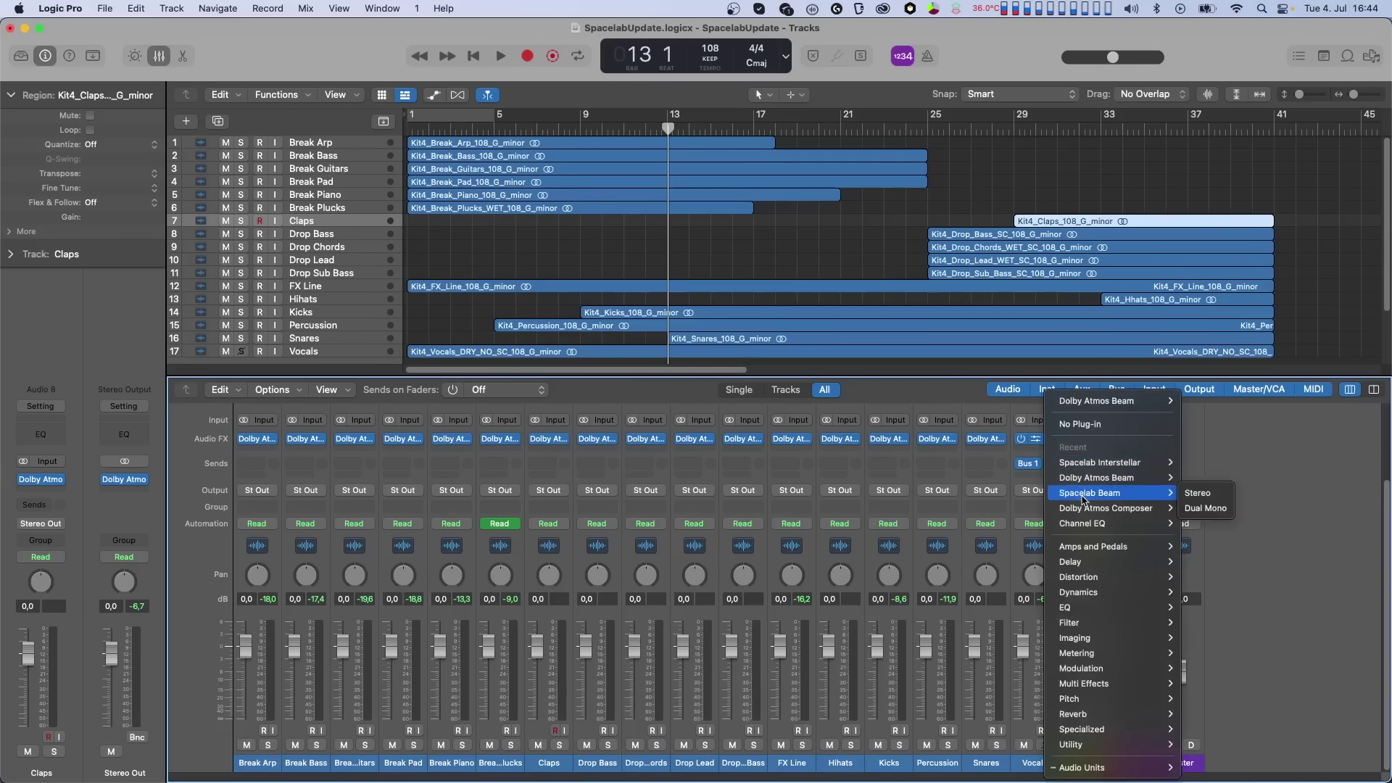
key("Escape")
key("Escape")
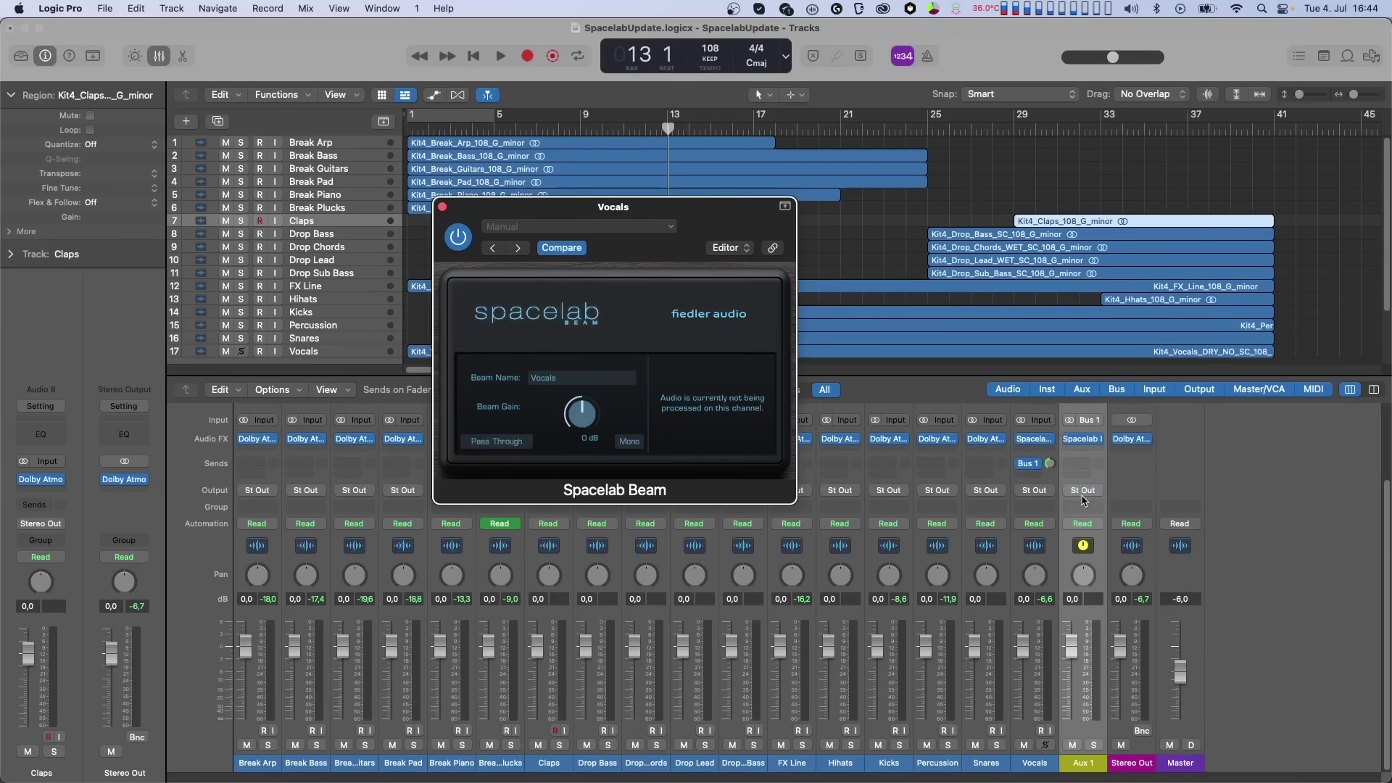
left_click(443, 210)
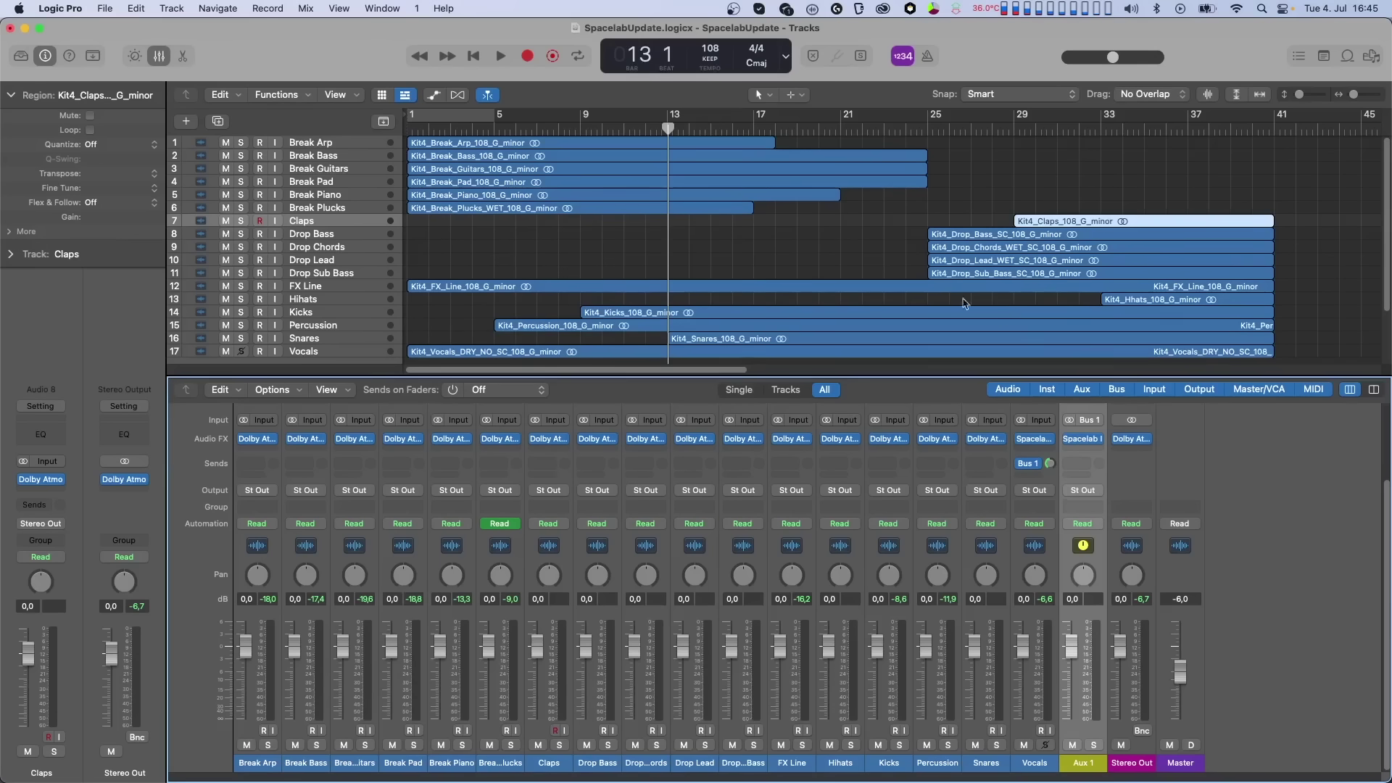
- Open the Stereo Out Dolby Atmos Composer and scroll to the Spacelab 9.1.6 connection
left_click(1126, 444)
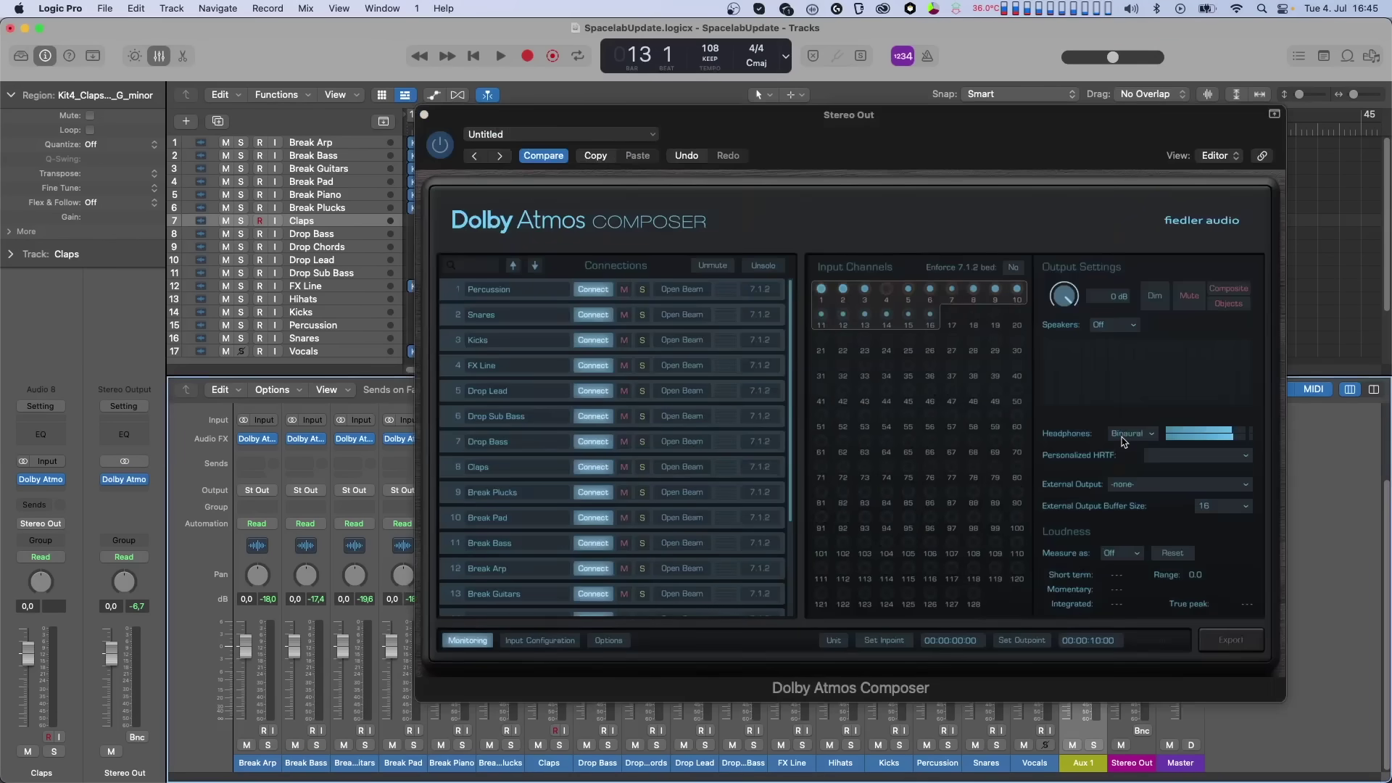
scroll(537, 466, "down", 3)
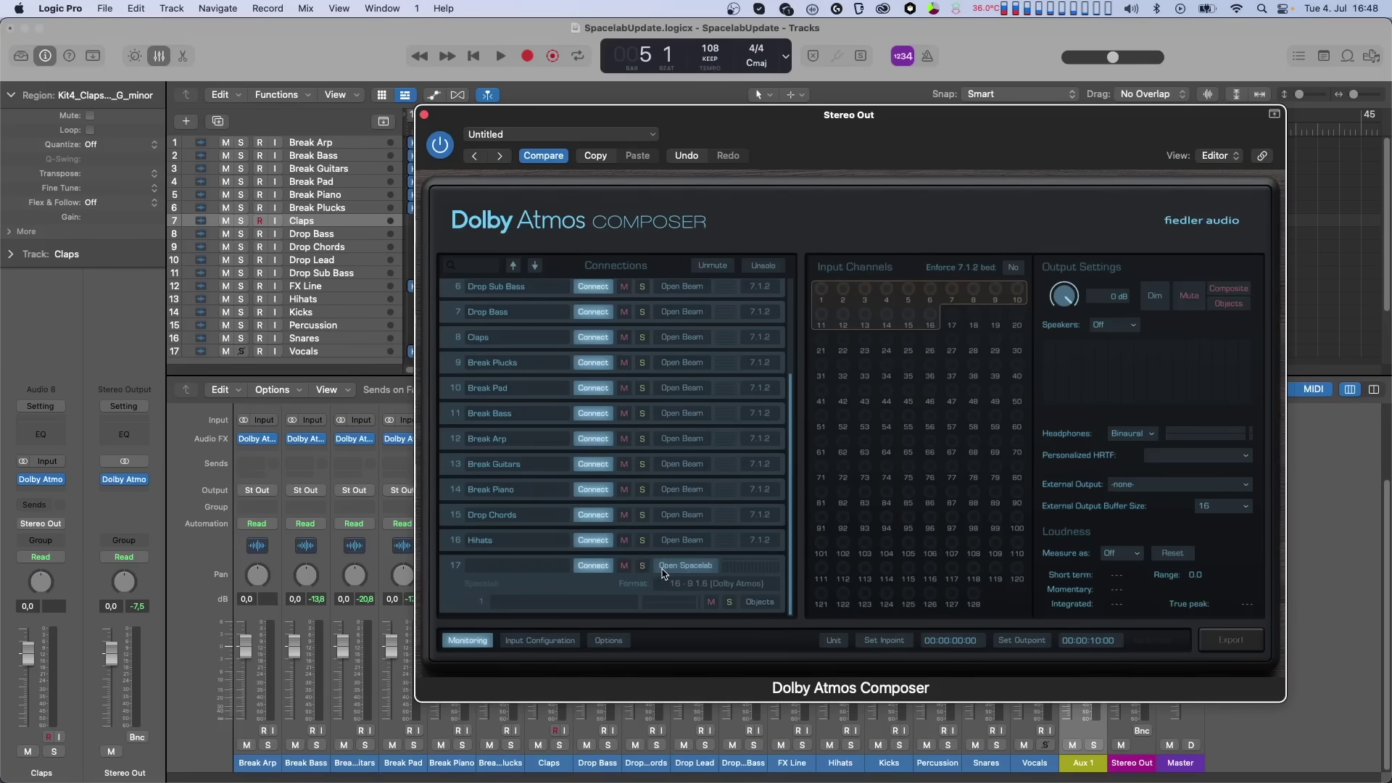
- Set the empty Spacelab source's input to 1: Vocals, then start playback
left_click(661, 568)
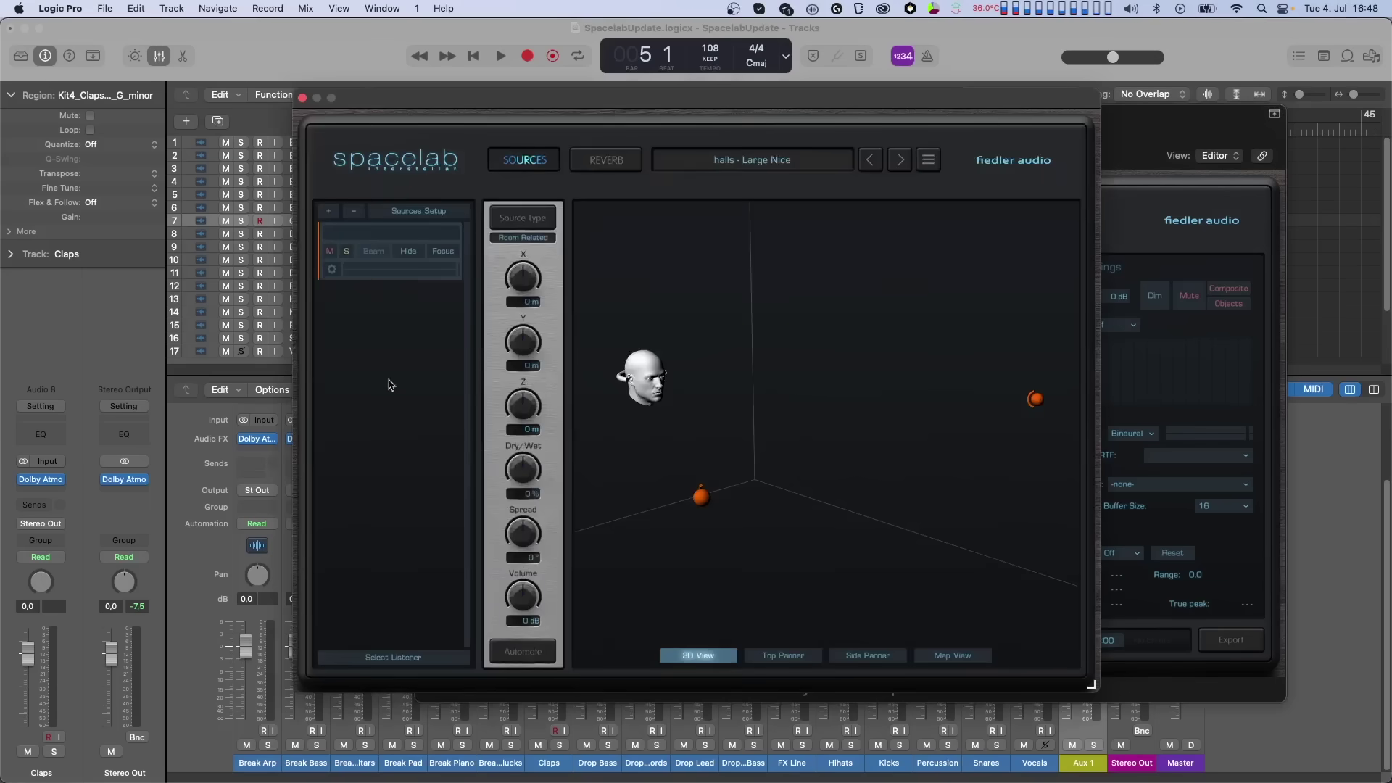
double_click(354, 280)
left_click(754, 250)
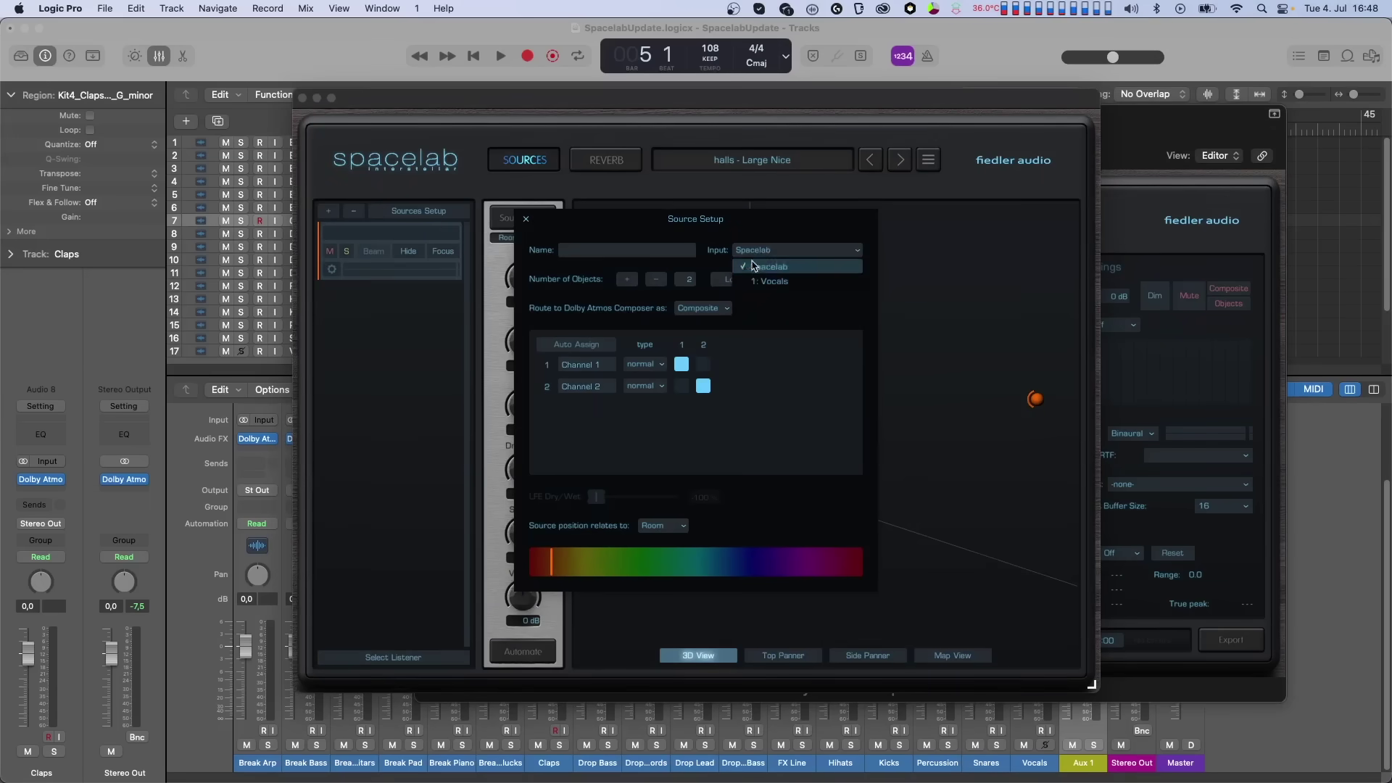
left_click(754, 268)
left_click(526, 218)
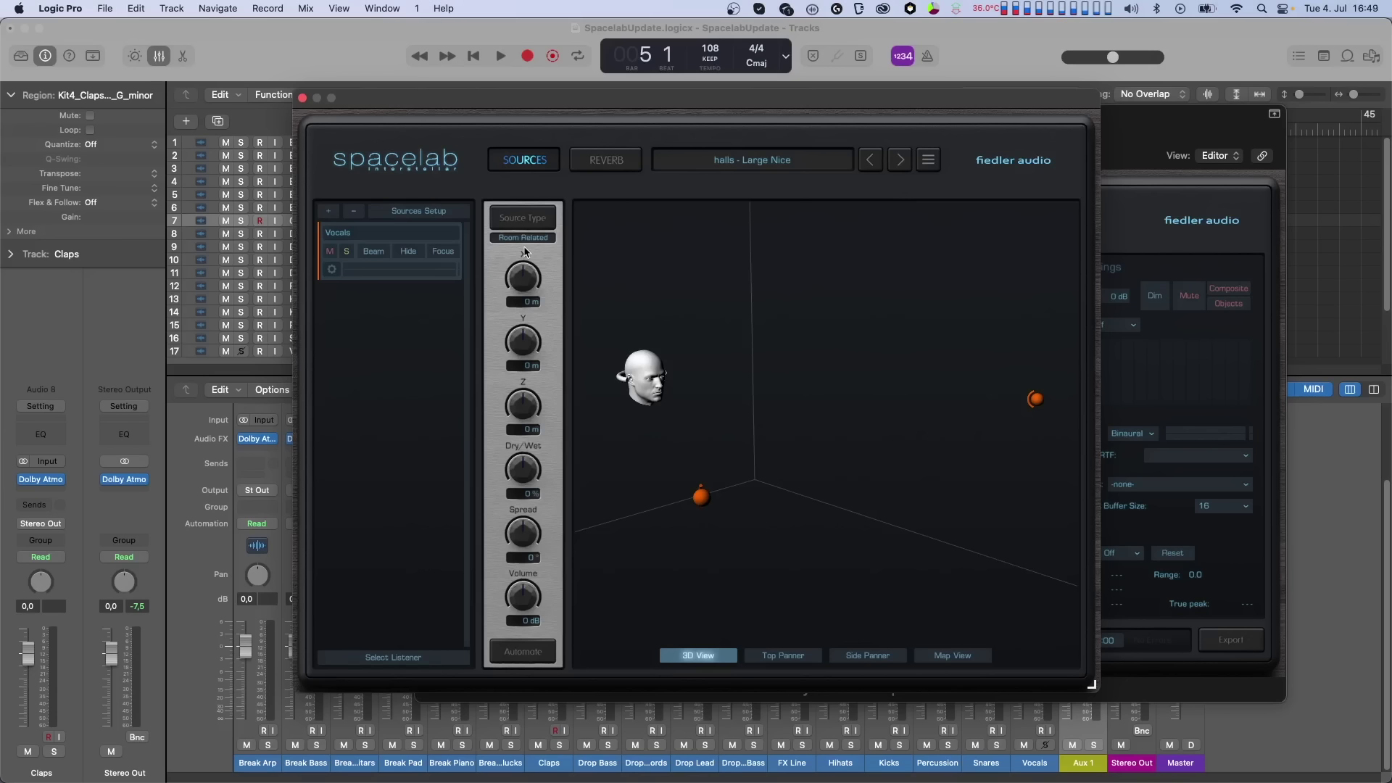
left_click(500, 58)
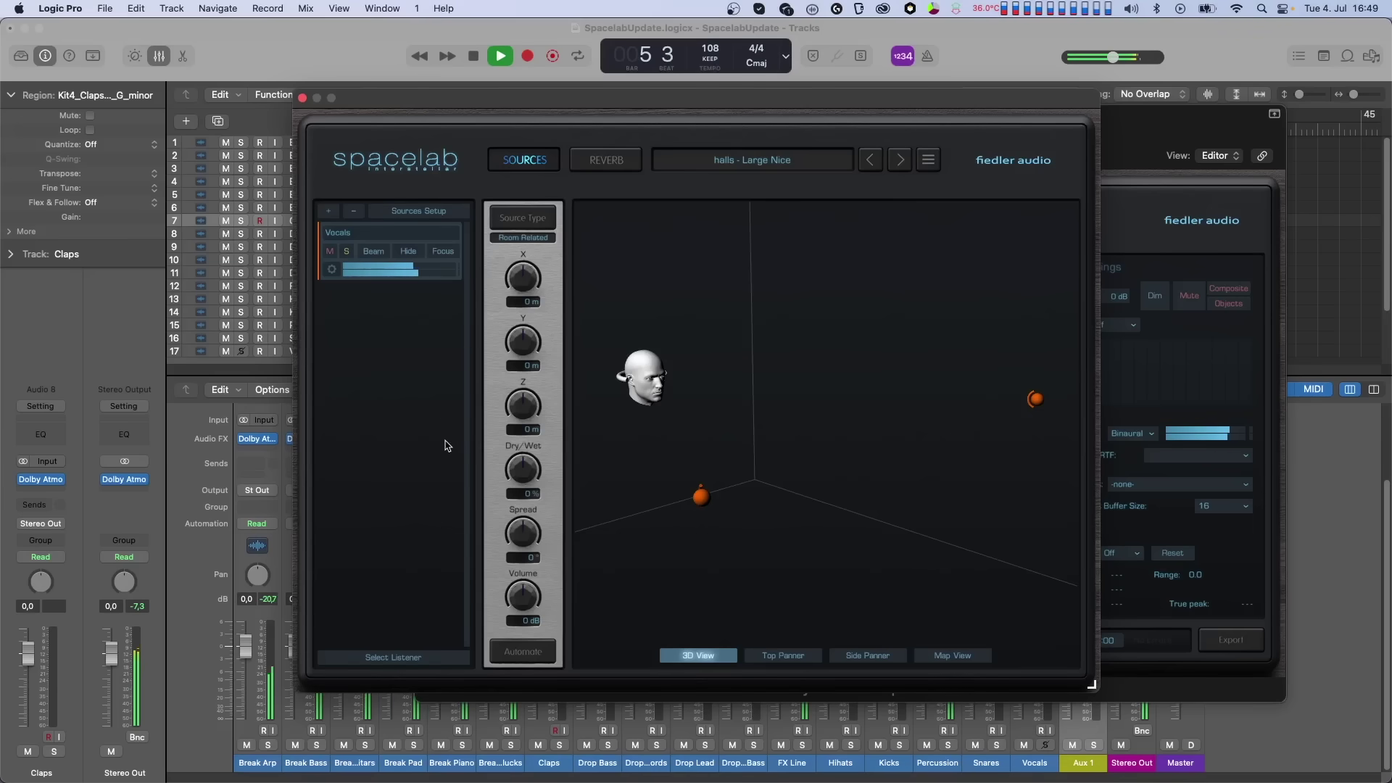
- Lower the Vocals source's dry/wet to -14 % during playback, then stop and reopen its Source Setup
left_click(332, 271)
left_click(333, 274)
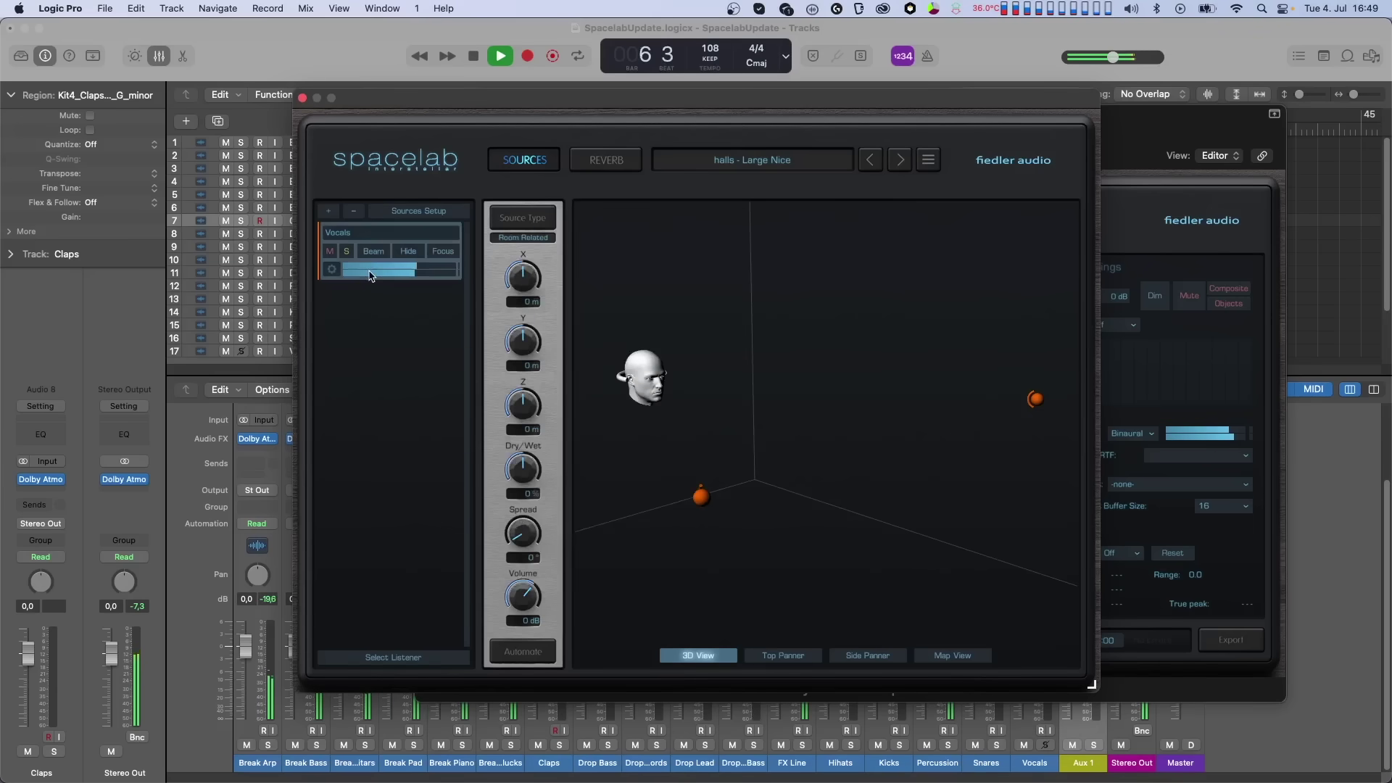
mouse_move(525, 494)
left_mouse_down()
mouse_move(540, 563)
mouse_move(544, 491)
left_mouse_up()
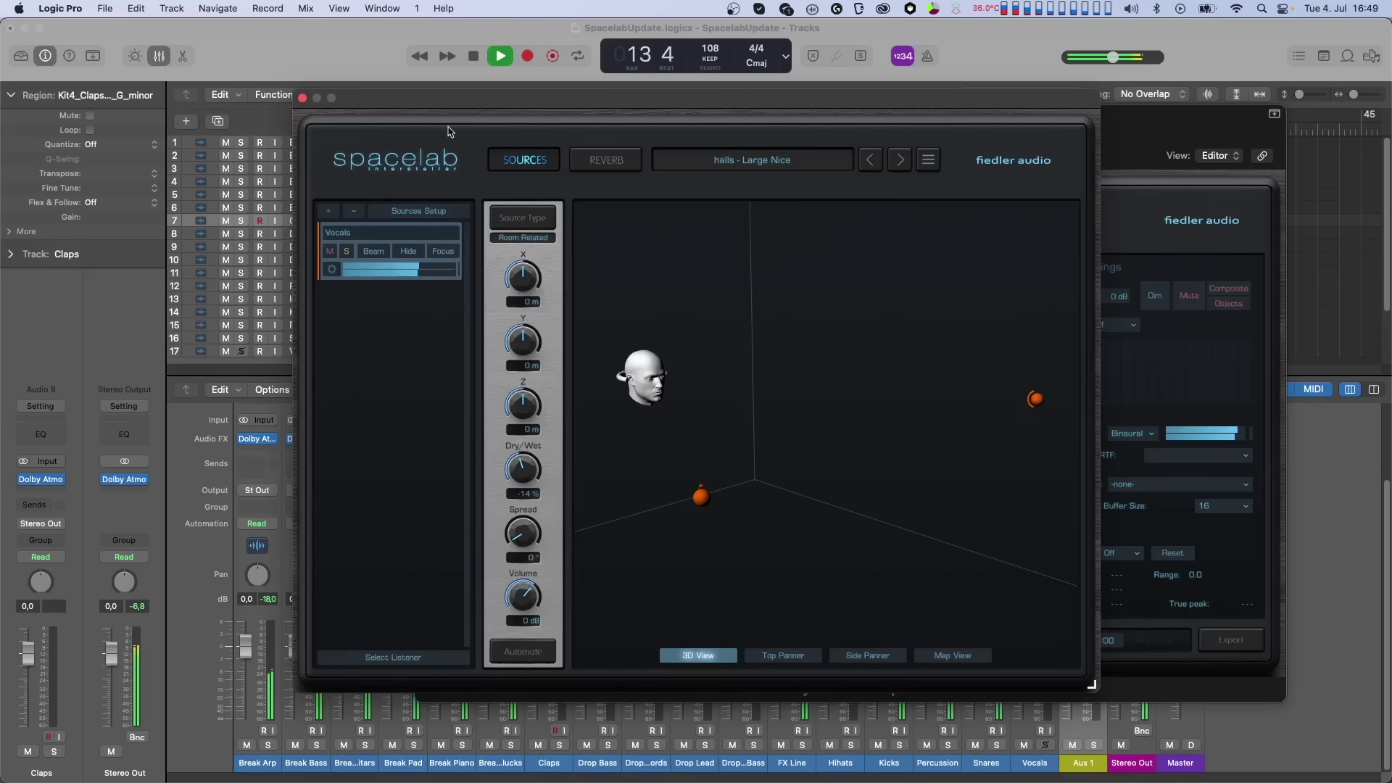
key("space")
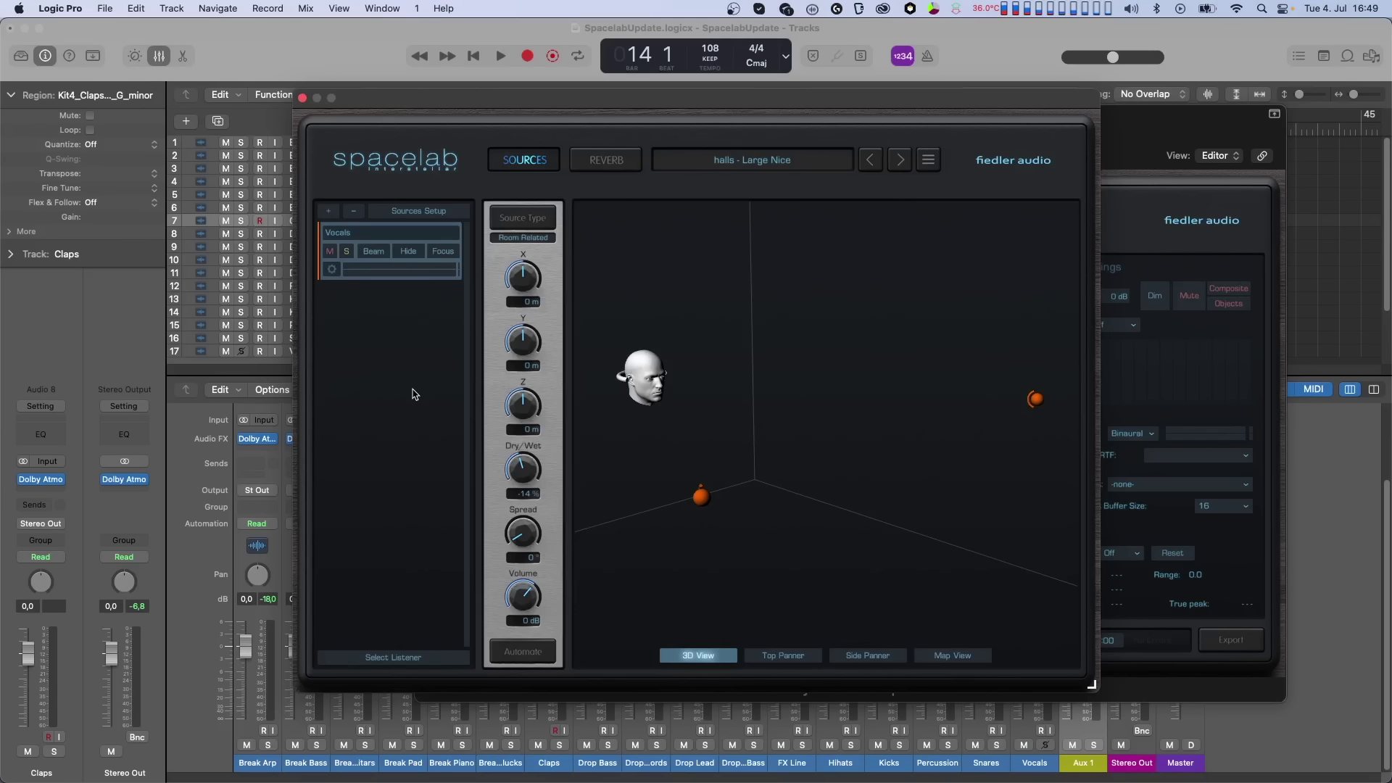
left_click(331, 269)
- Keep the Vocals source's Composer routing on Composite, close Spacelab, and update the Vocals connection
left_click(682, 308)
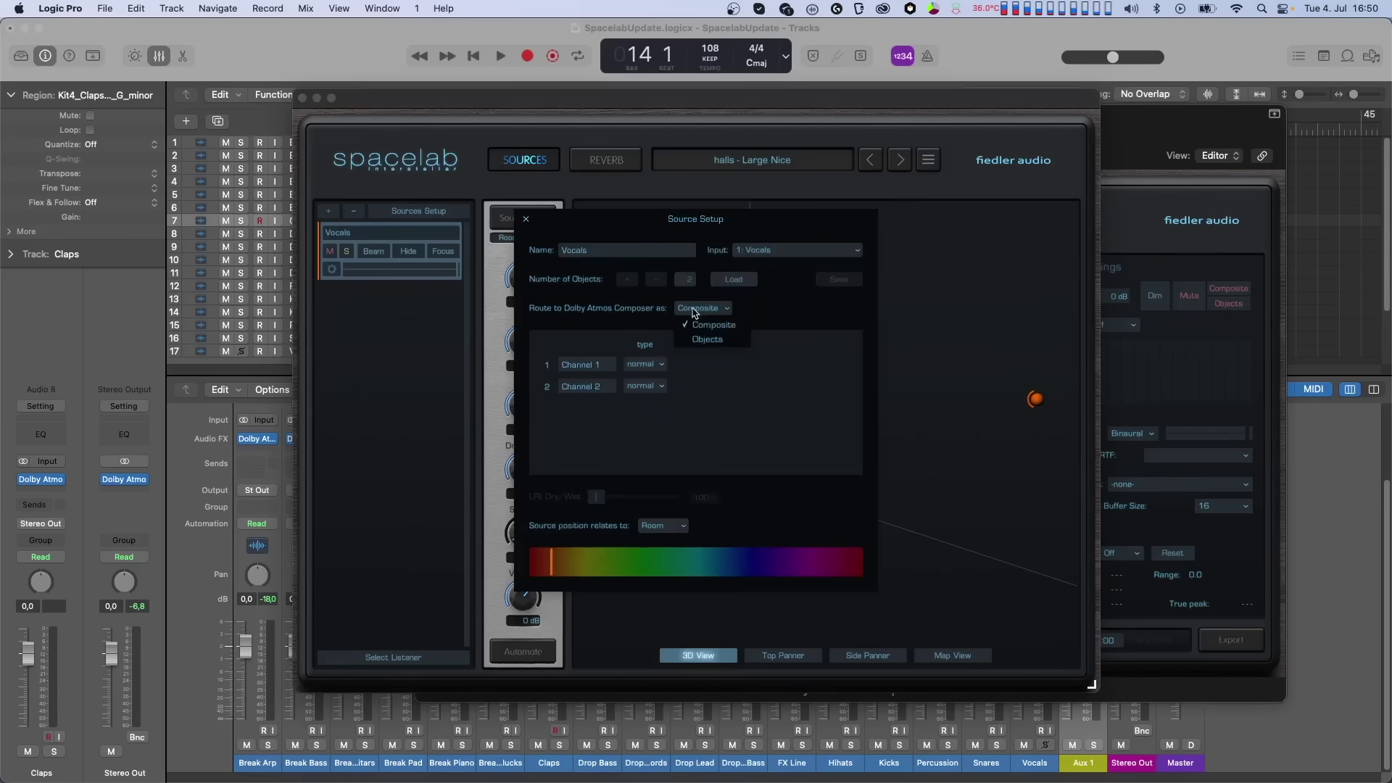
left_click(727, 310)
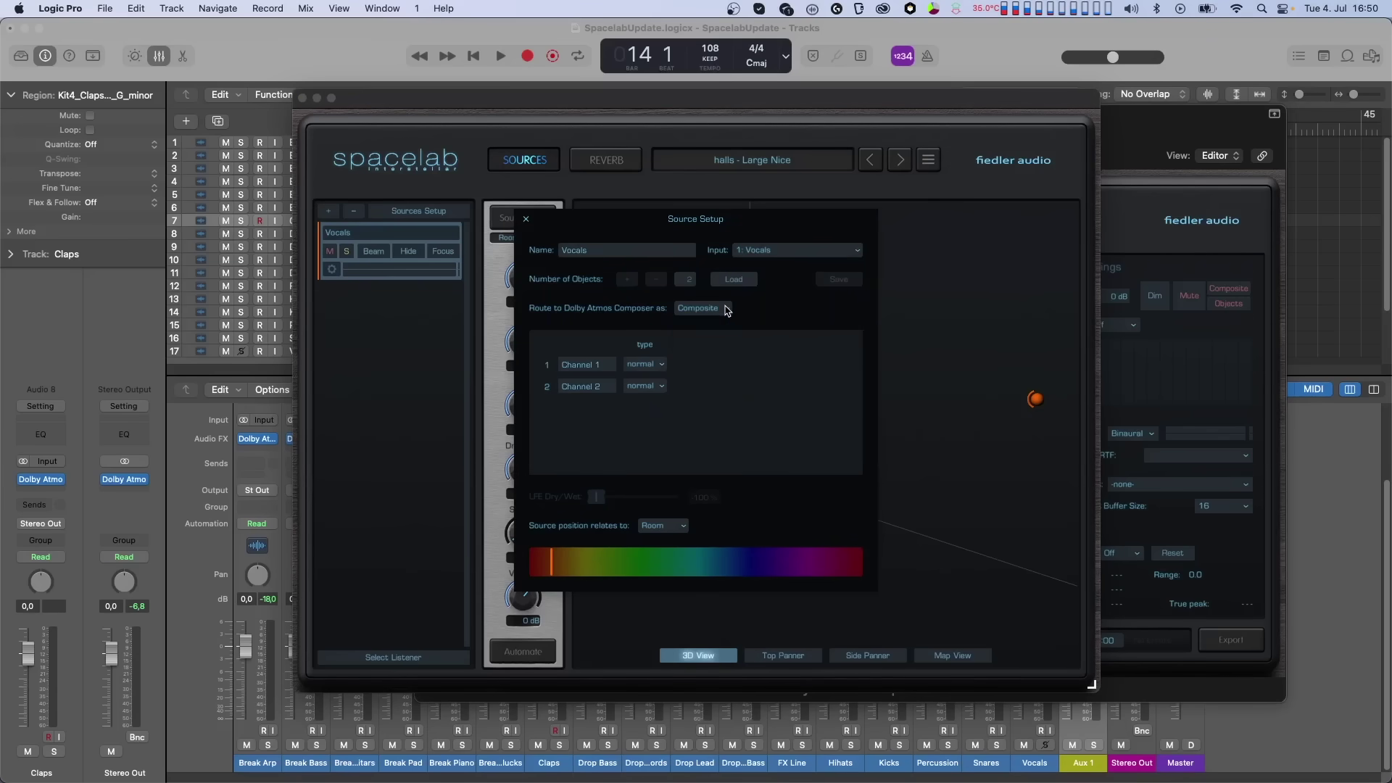
left_click(302, 98)
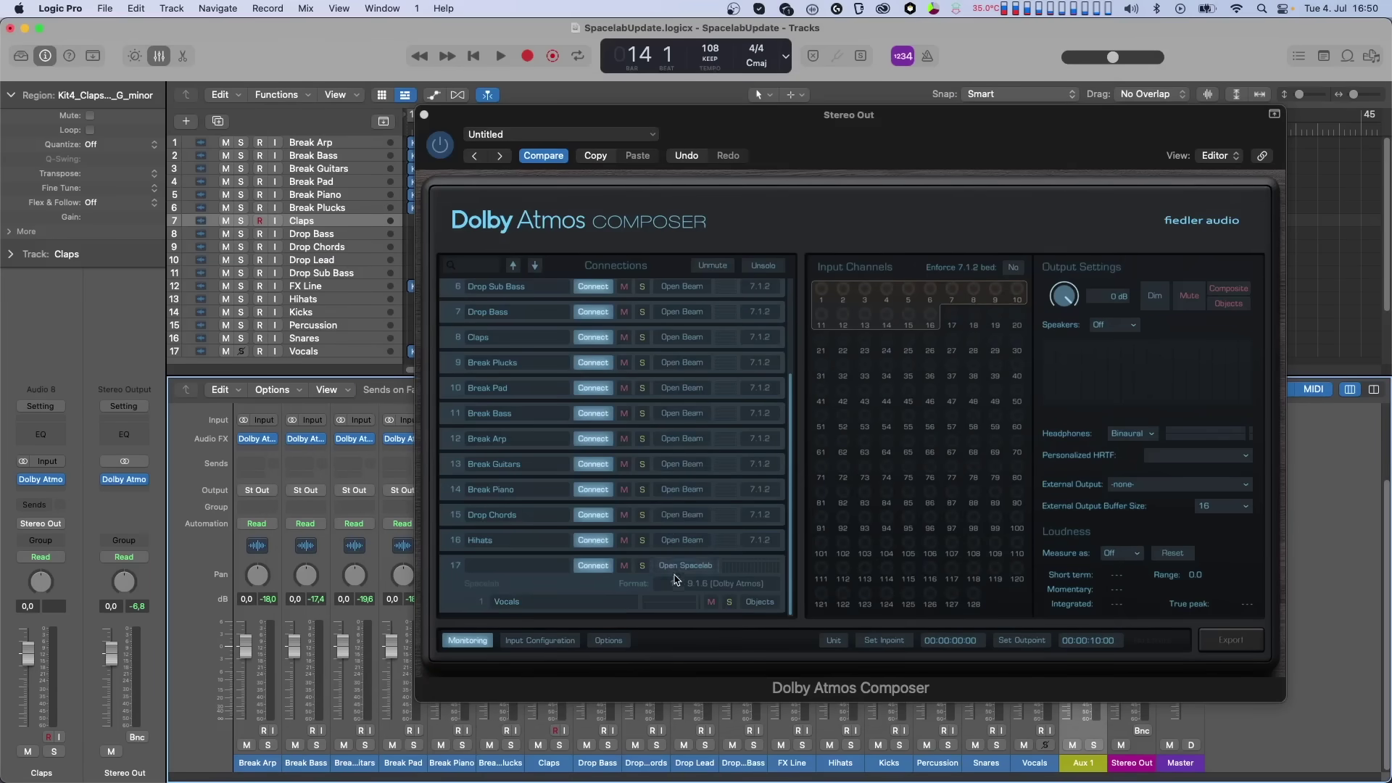
left_click(766, 603)
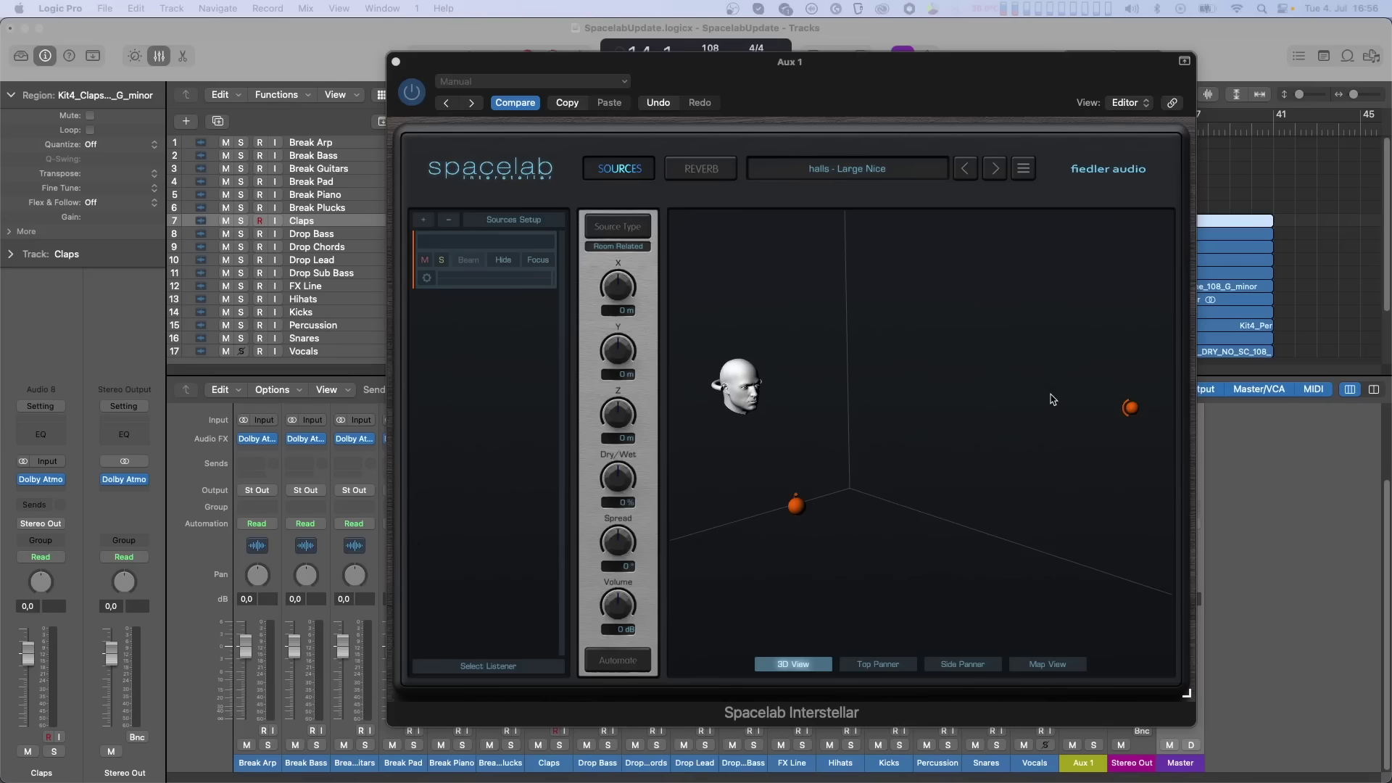
left_click(1084, 174)
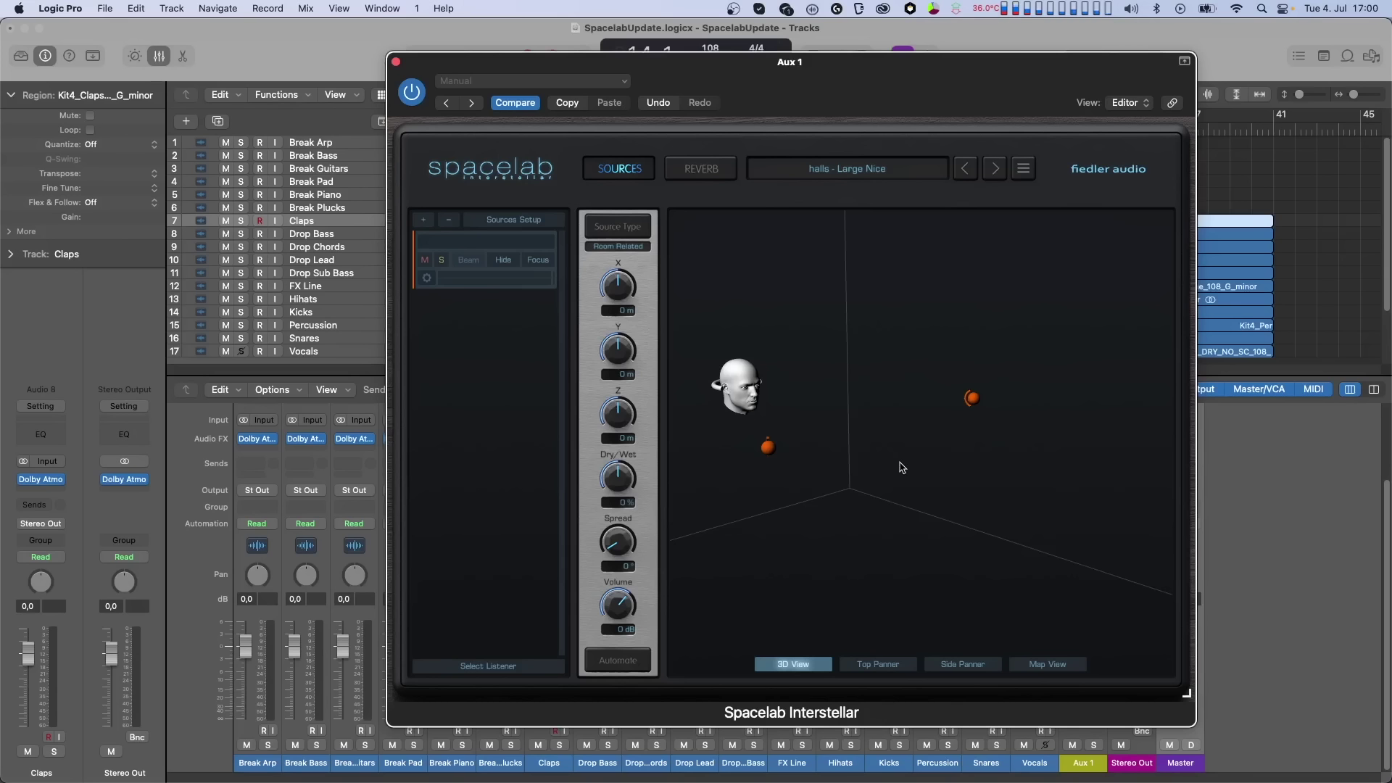
- Switch Spacelab Interstellar on Aux 1 to its Reverb page showing the 16 - 9.1.6 layout
left_click(719, 174)
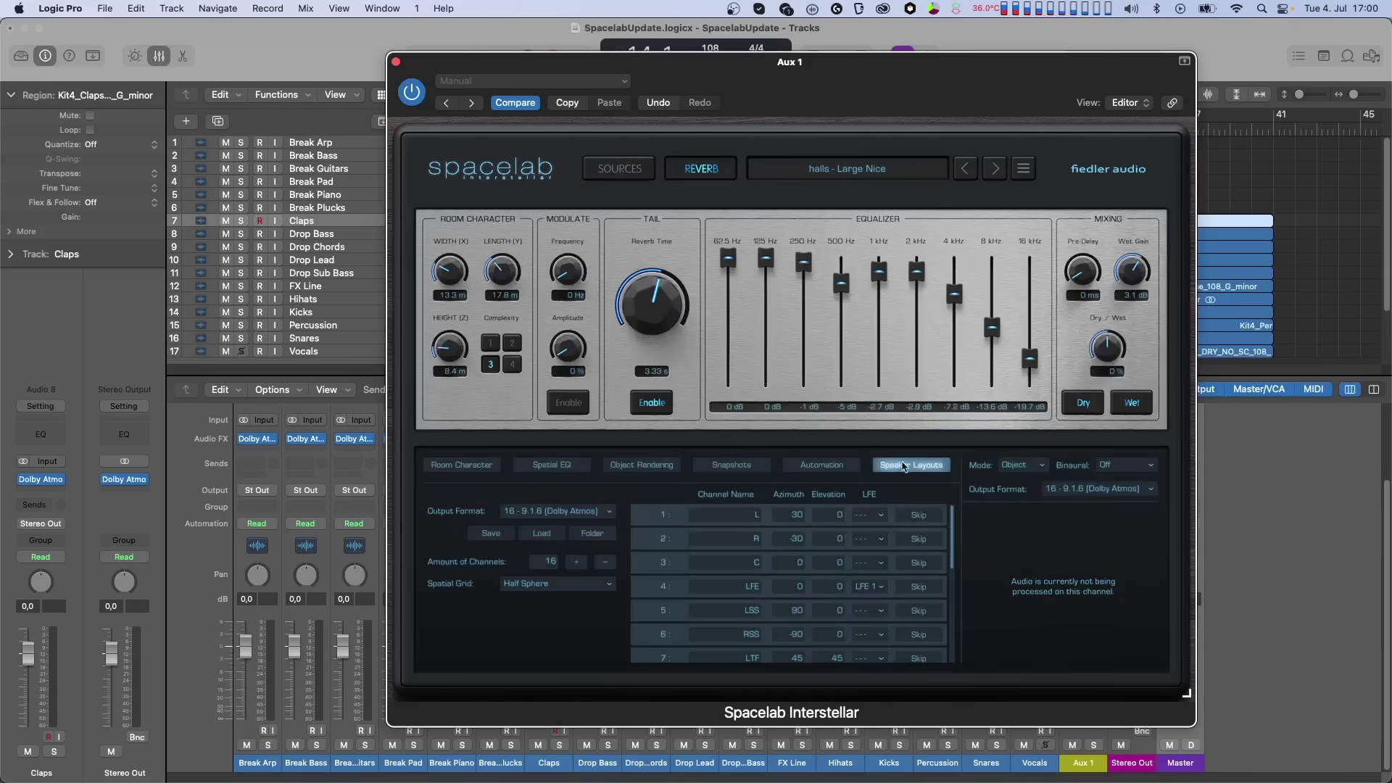
- Keep channel 4 assigned to LFE 1 and return to the Sources page
left_click(869, 588)
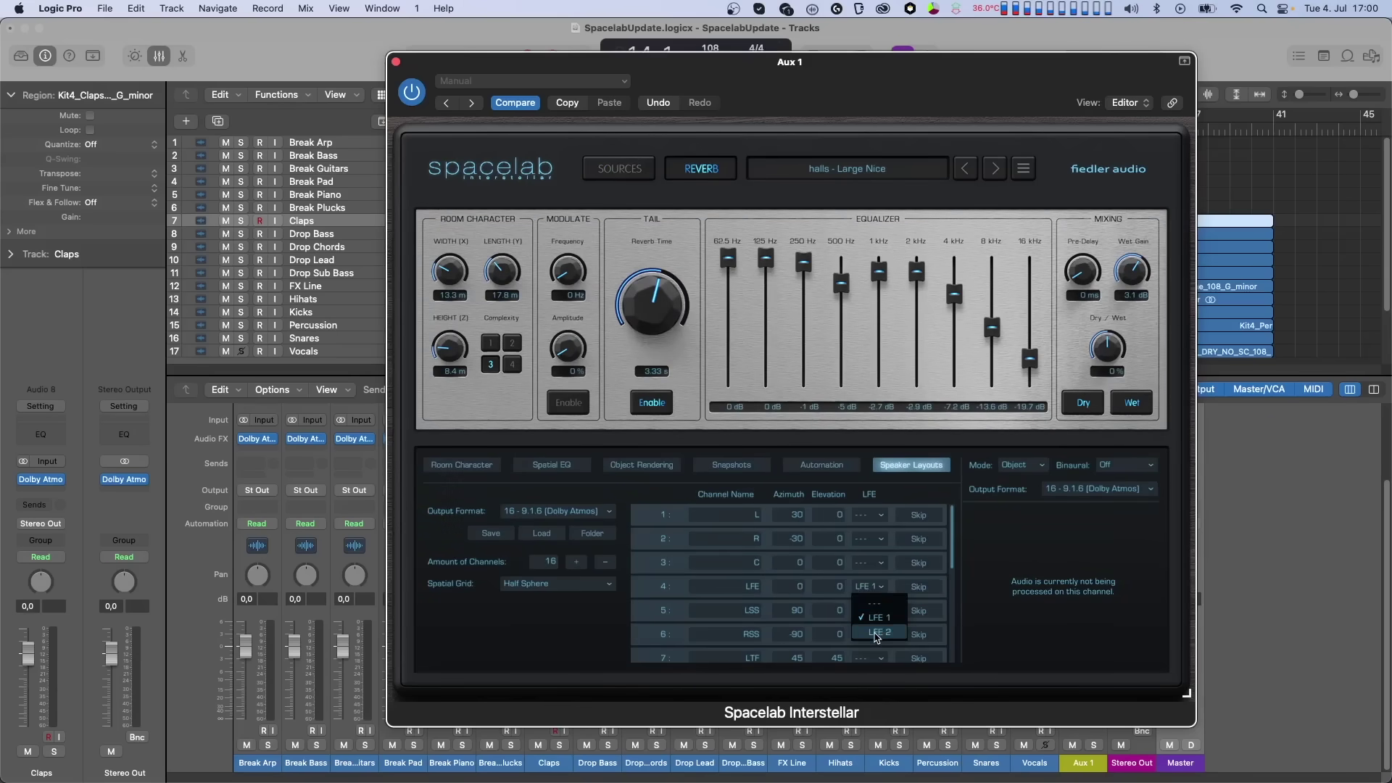
left_click(881, 618)
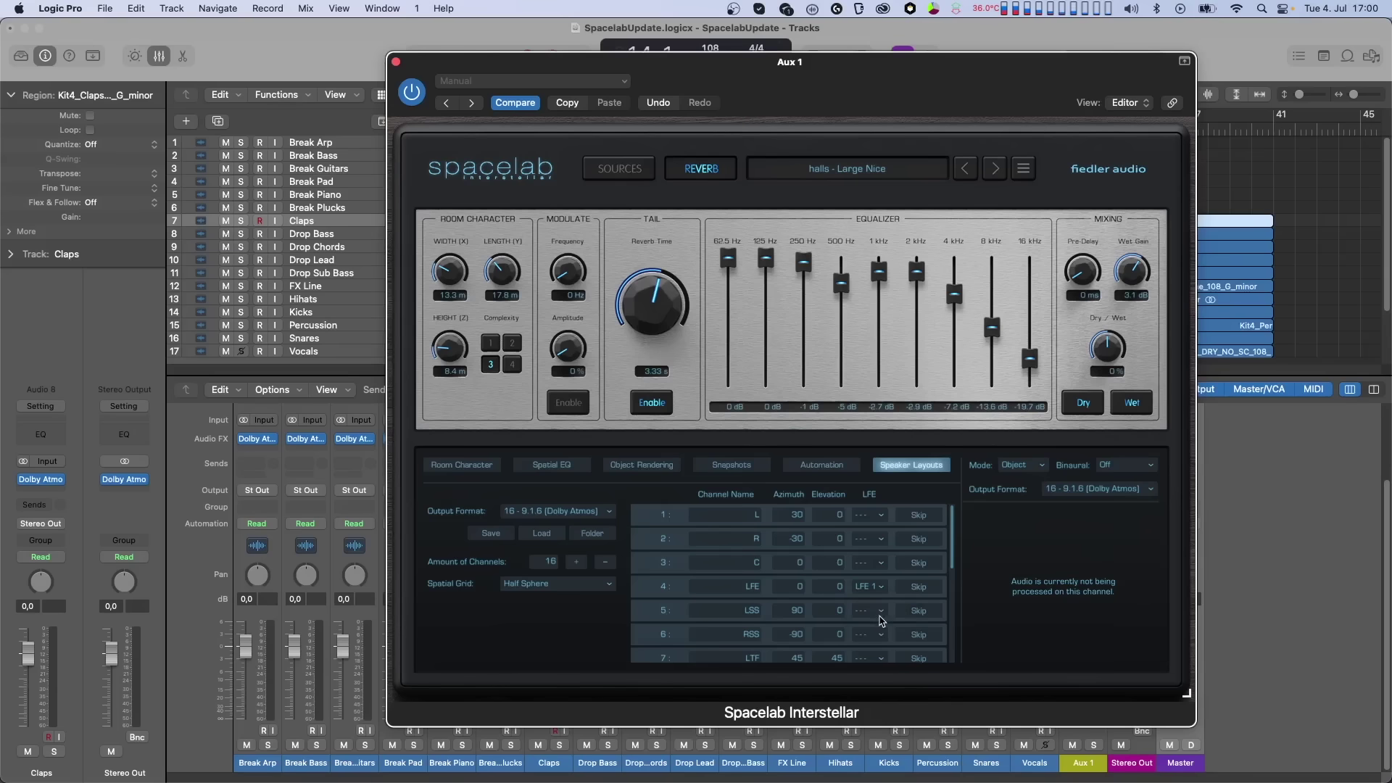
left_click(619, 173)
- Load the 08 - 5.1.2 layout into the source and set LFE dry/wet to about -62 %
left_click(426, 279)
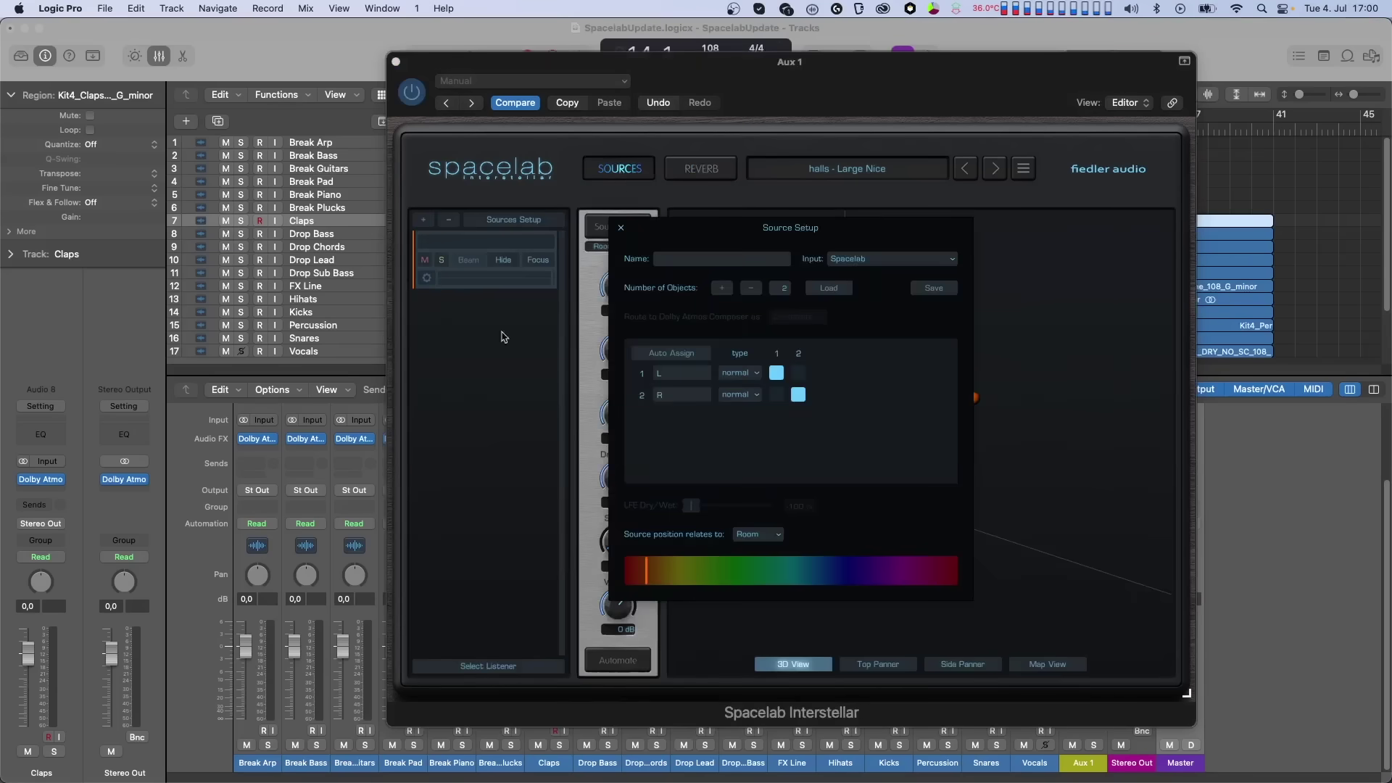
left_click(742, 373)
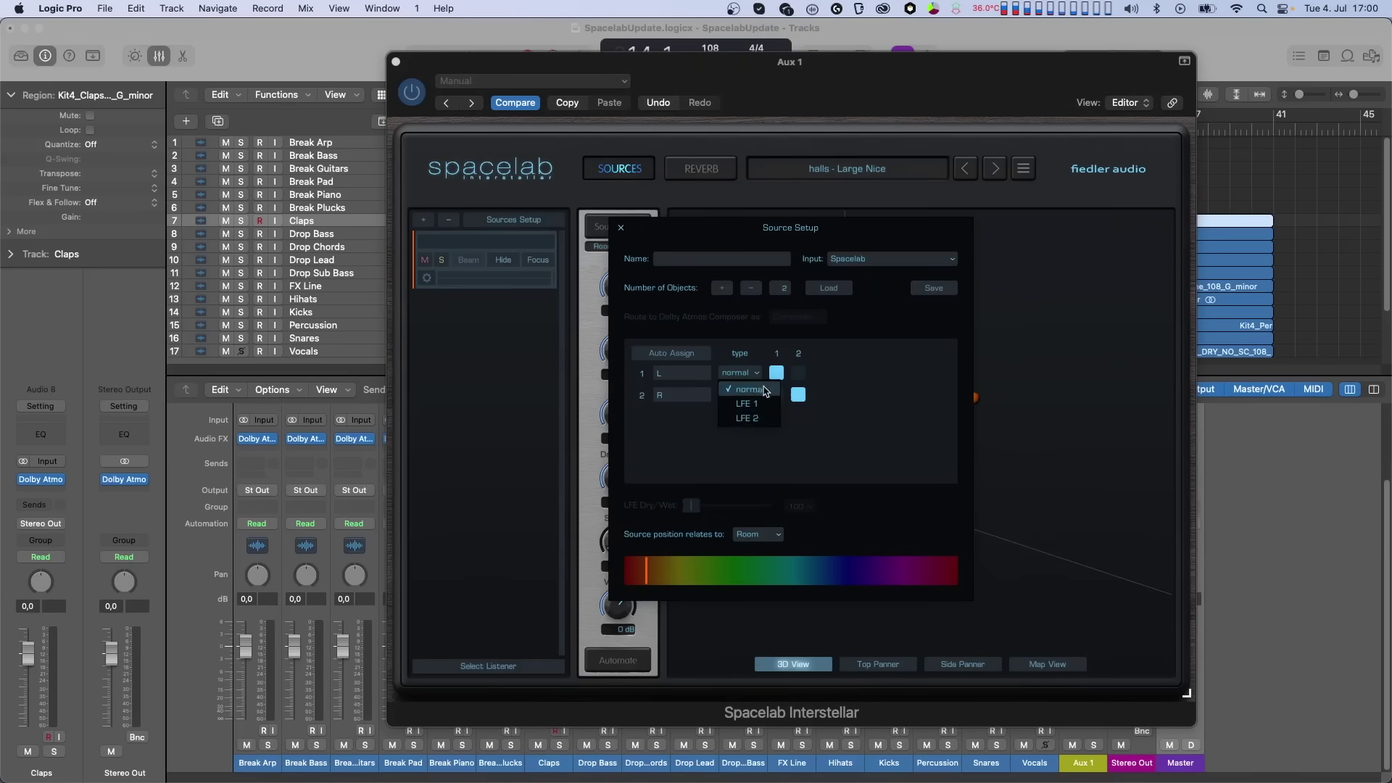
left_click(763, 390)
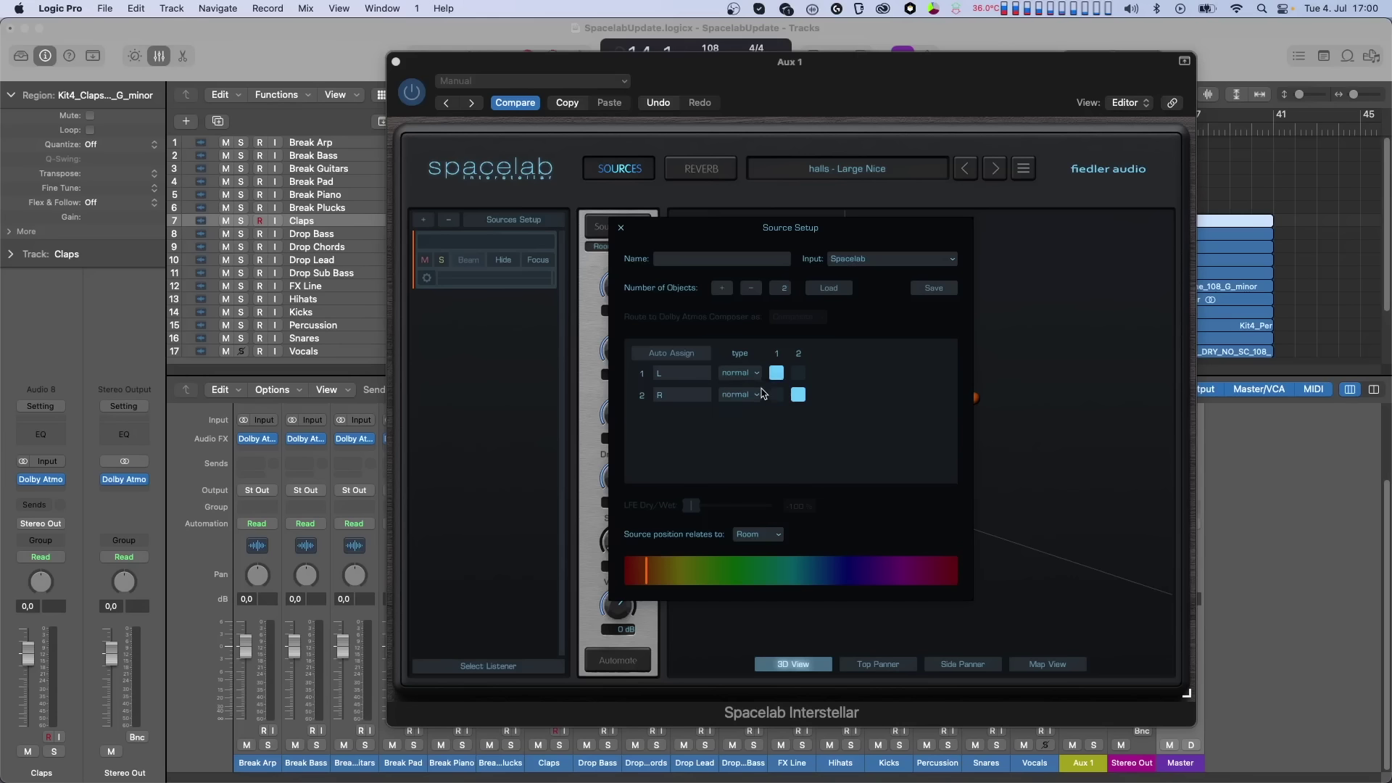
left_click(827, 288)
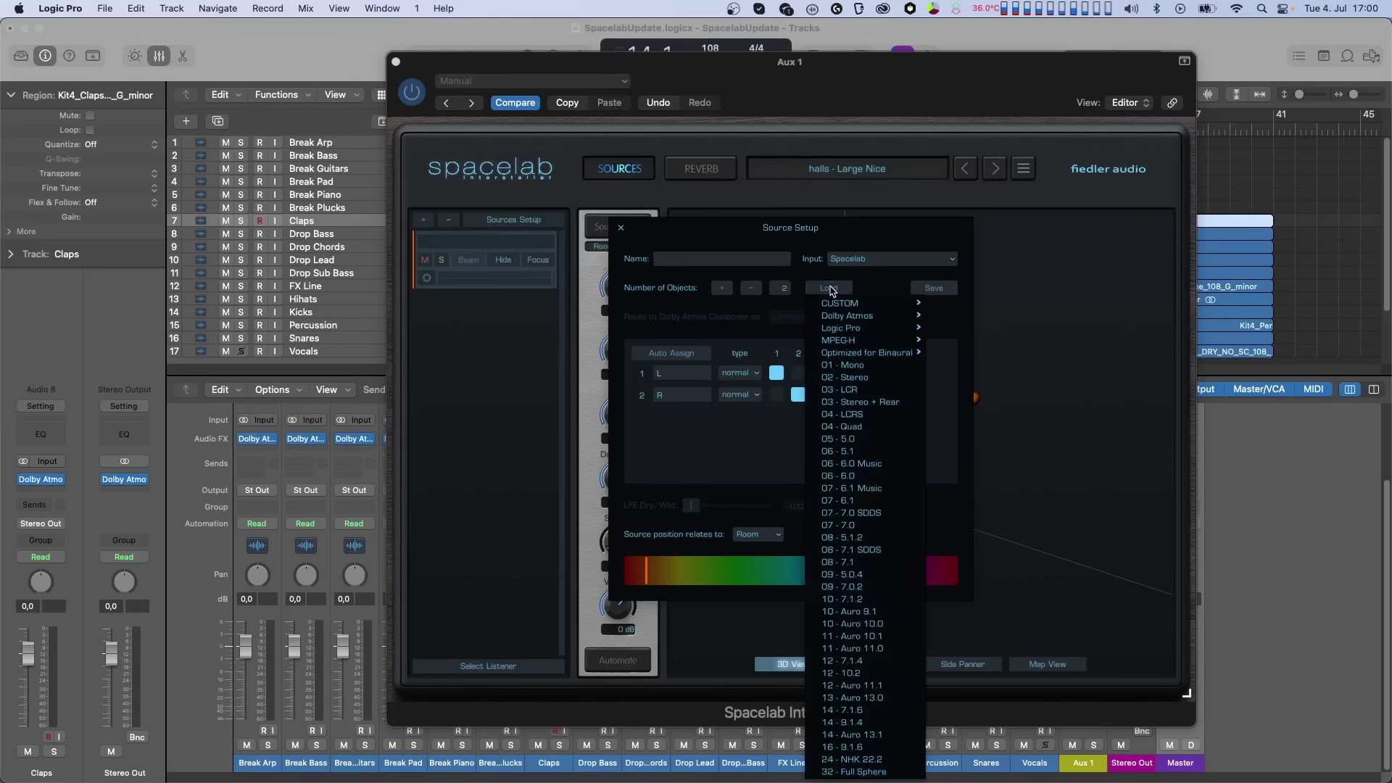
left_click(851, 538)
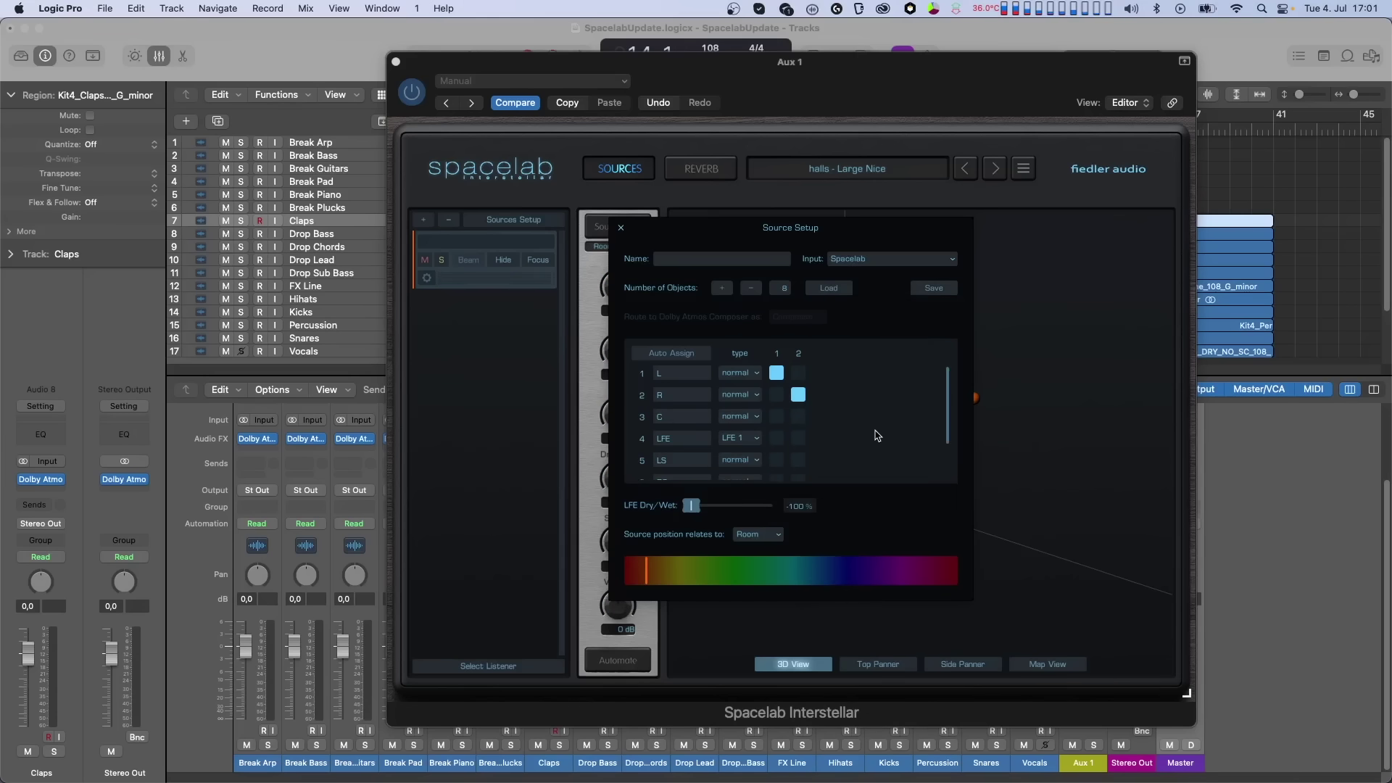
mouse_move(692, 509)
left_mouse_down()
mouse_move(739, 520)
mouse_move(683, 523)
left_mouse_up()
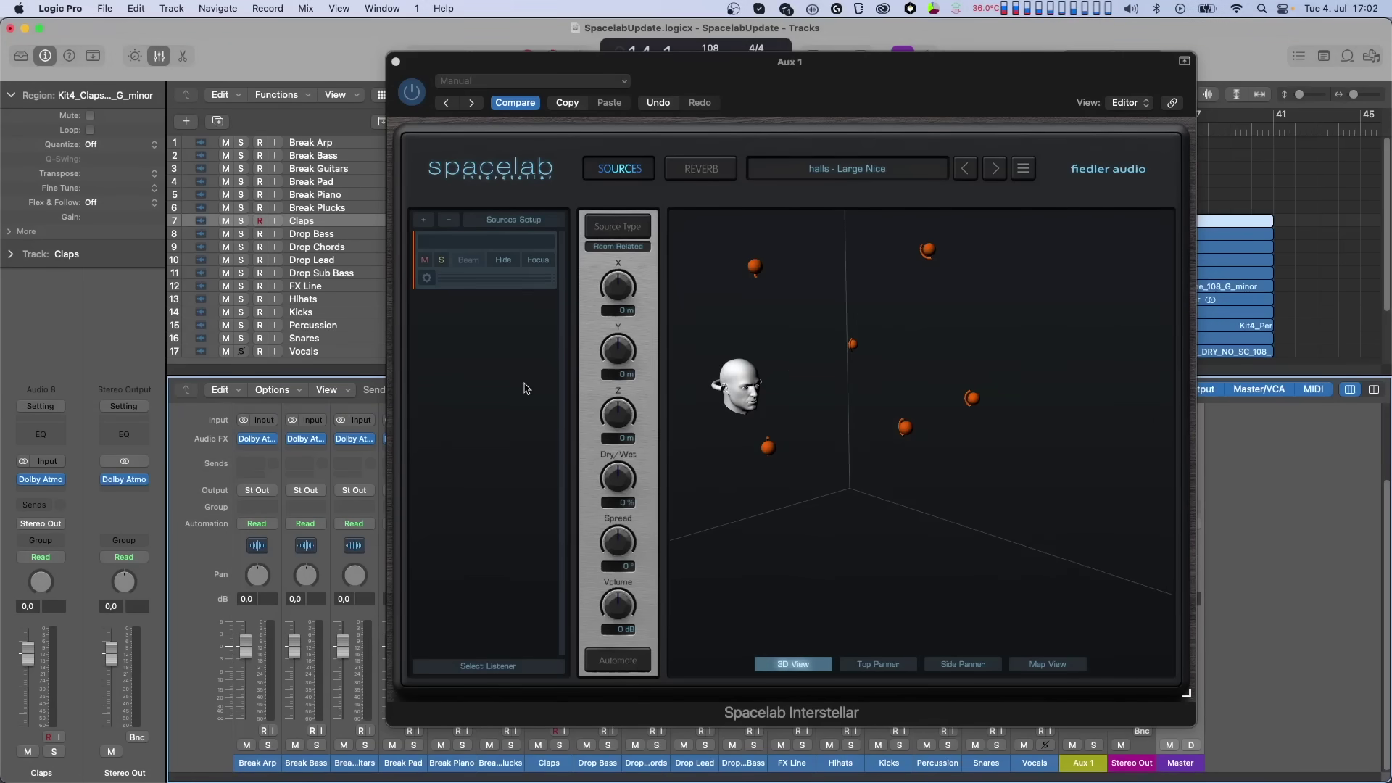
- From the Spacelab logo panel, switch source automation to Beam and confirm clearing existing sources
left_click(522, 168)
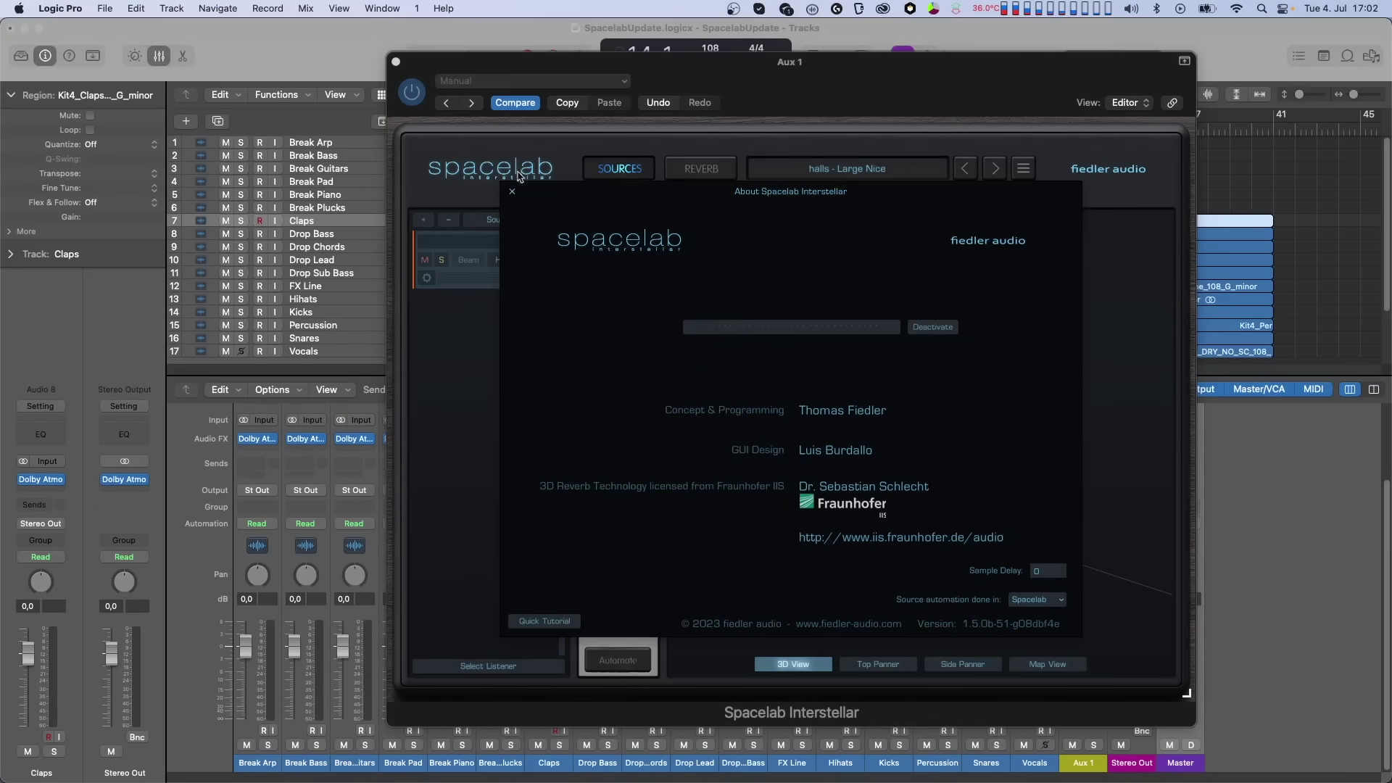
left_click(1029, 602)
left_click(1052, 630)
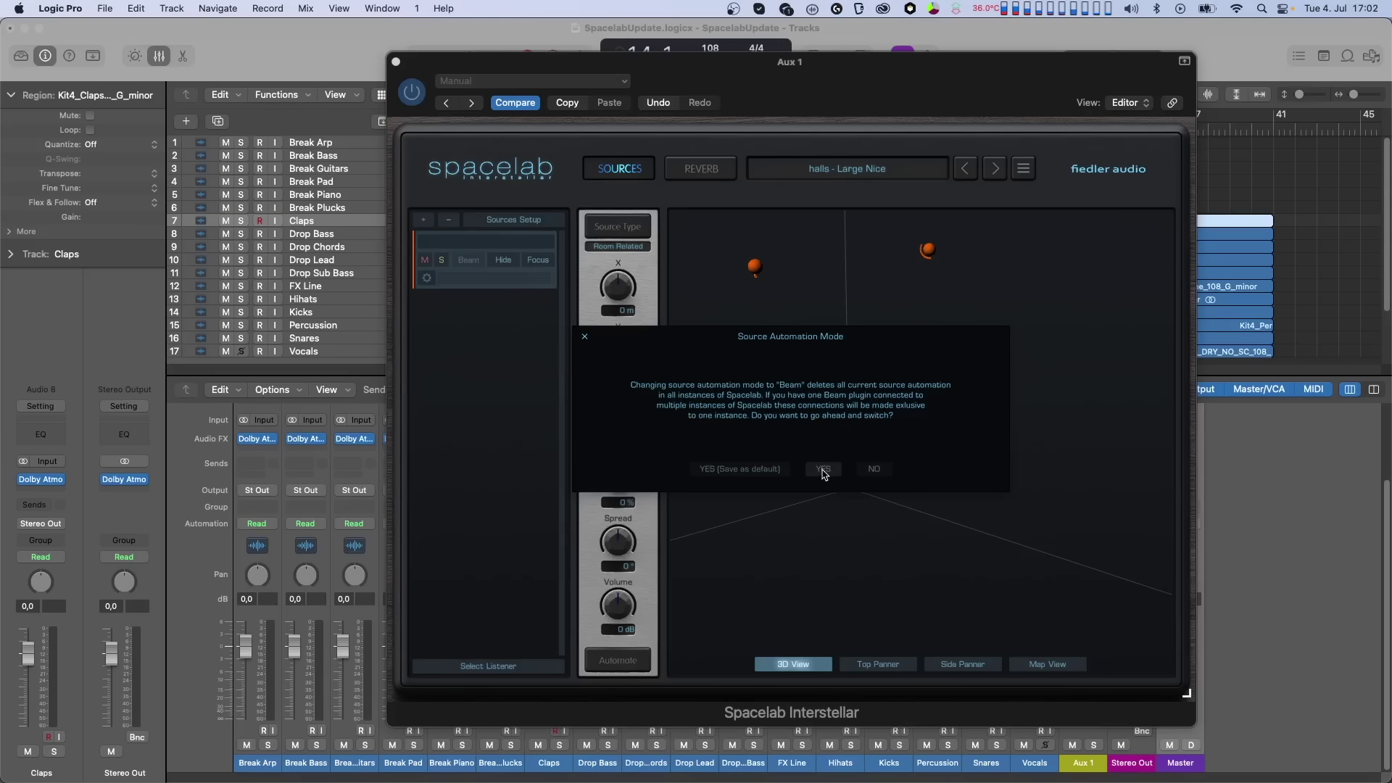
left_click(824, 470)
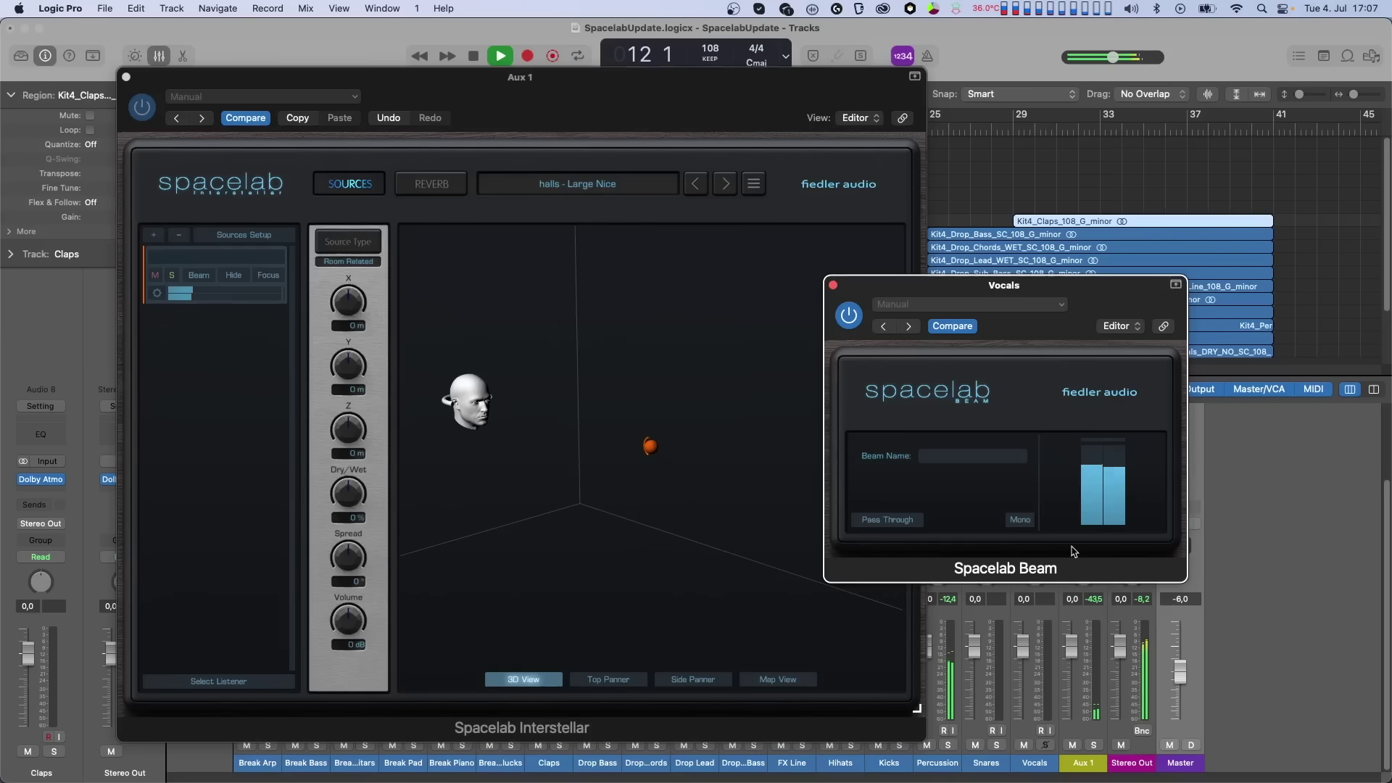
- Set the Vocals Spacelab Beam to Mono and open the Aux 1 source's beam panel
left_click(1022, 522)
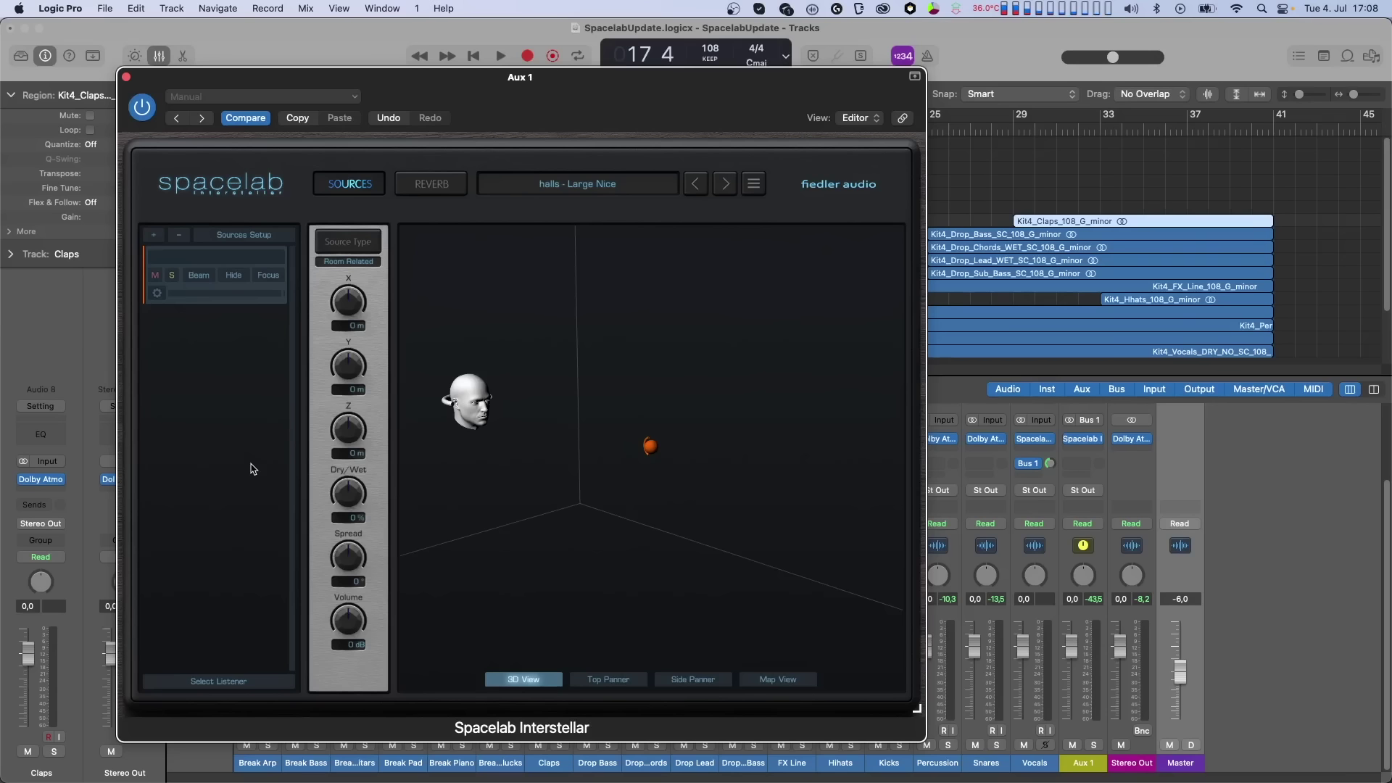
left_click(198, 275)
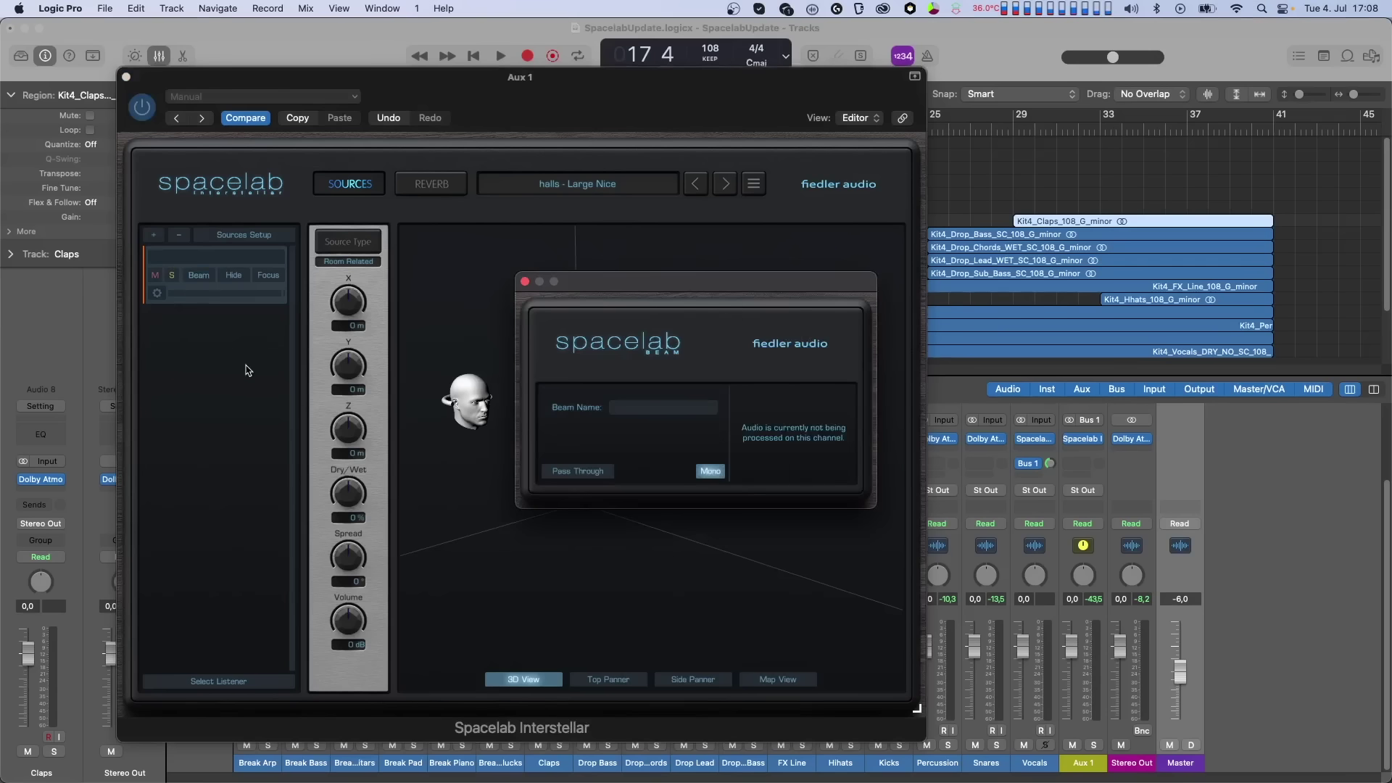